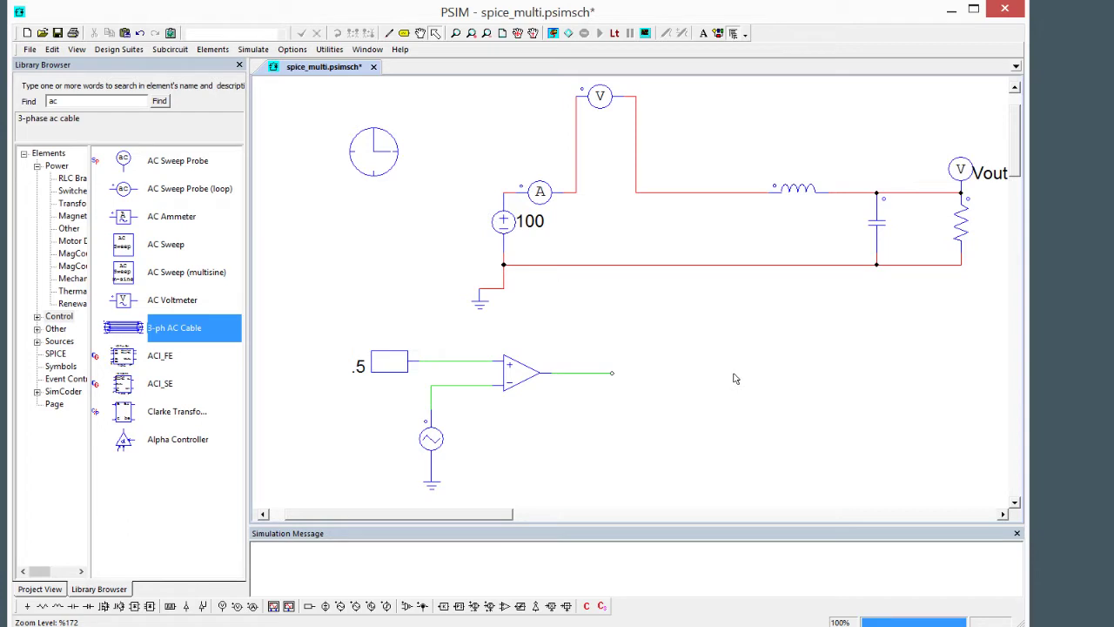
# Step: Place a MOSFET from the Switches library into the gap in the top wire
pyautogui.click(52, 193)
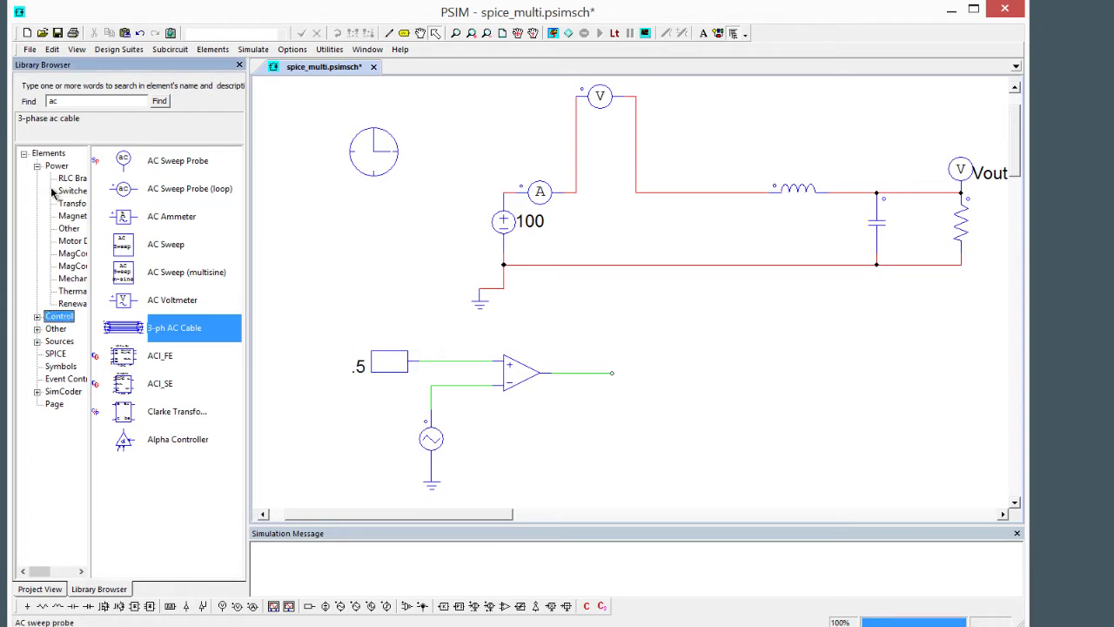
pyautogui.click(66, 191)
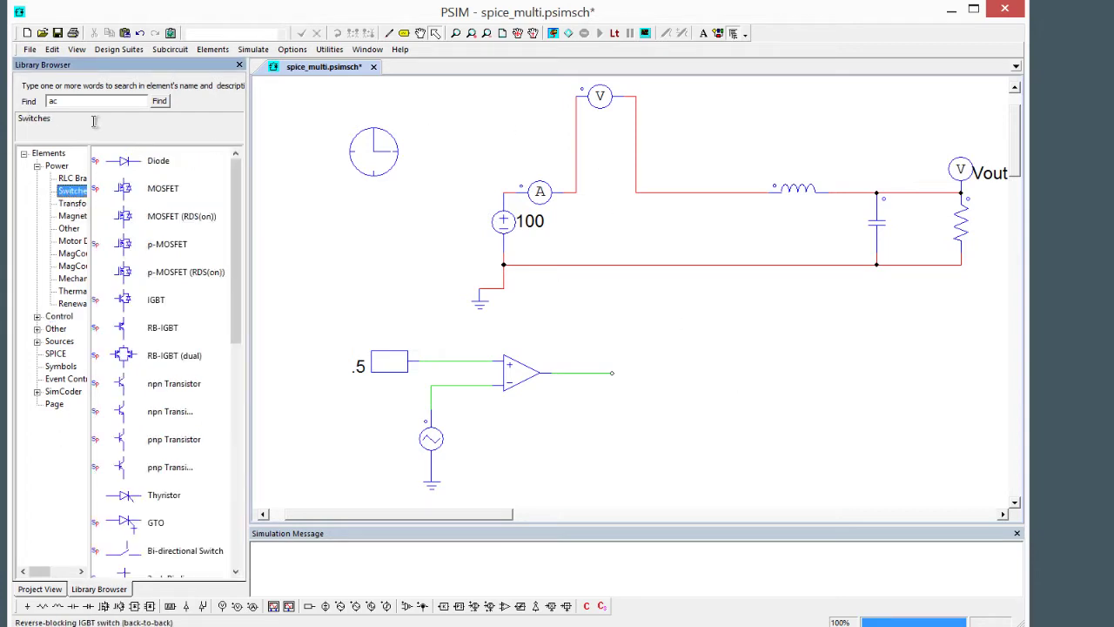
pyautogui.click(159, 188)
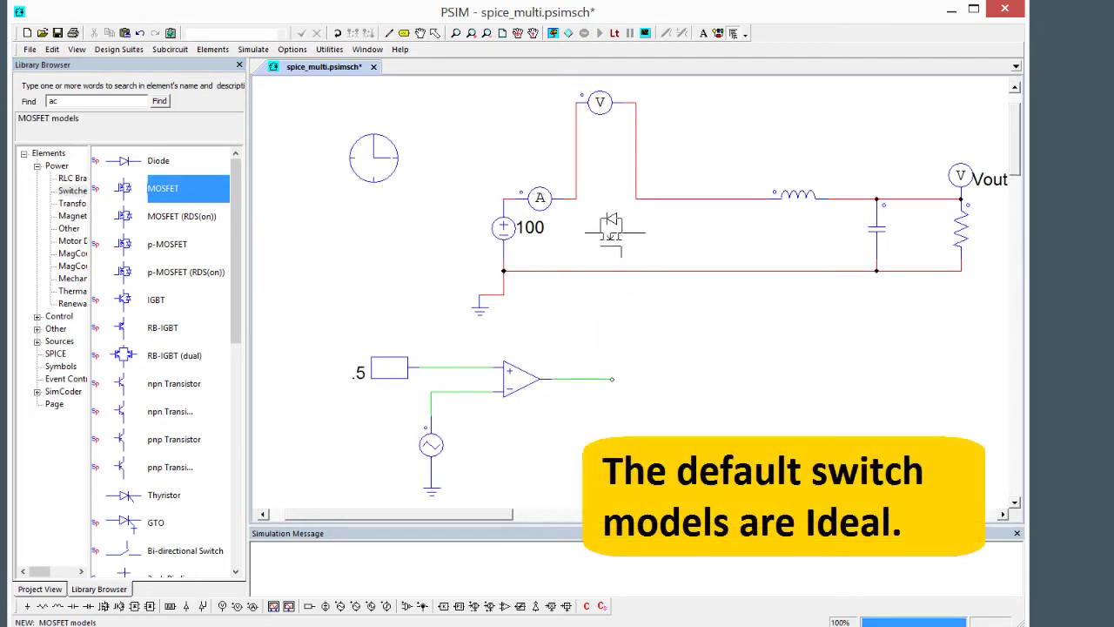
pyautogui.click(600, 202)
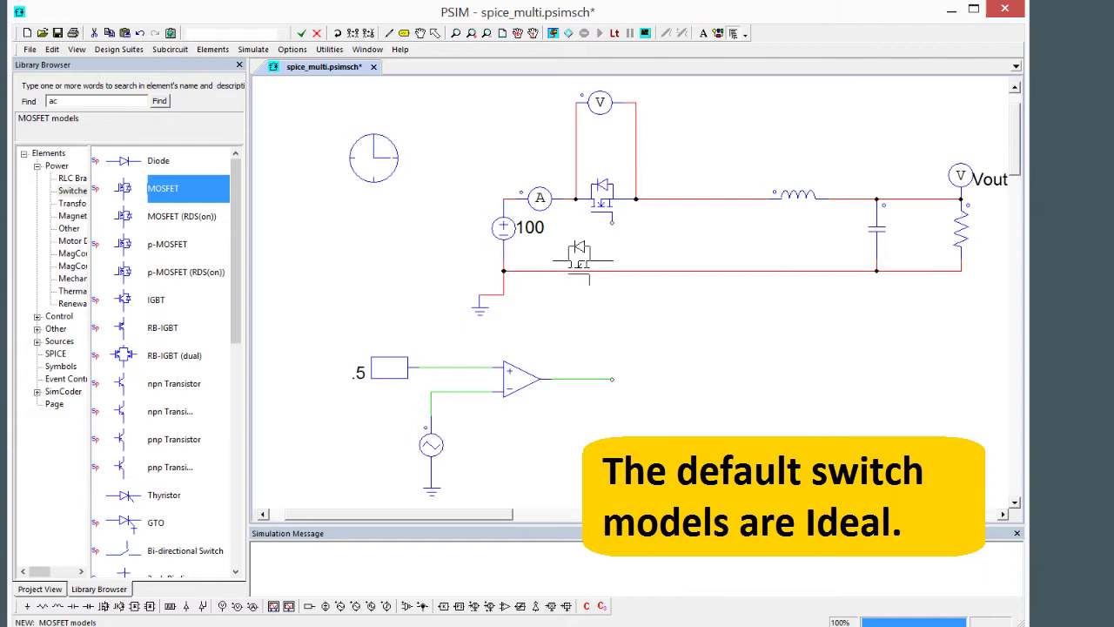
# Step: Place a vertical diode from the top wire and wire its lower end to the bottom rail
pyautogui.click(146, 170)
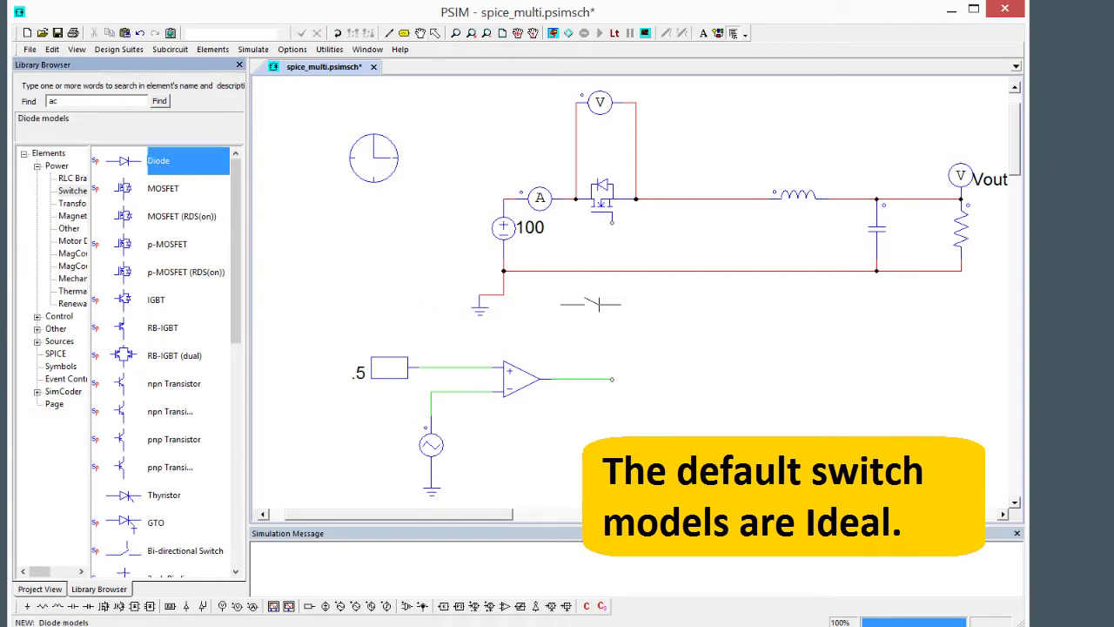
pyautogui.rightClick(683, 261)
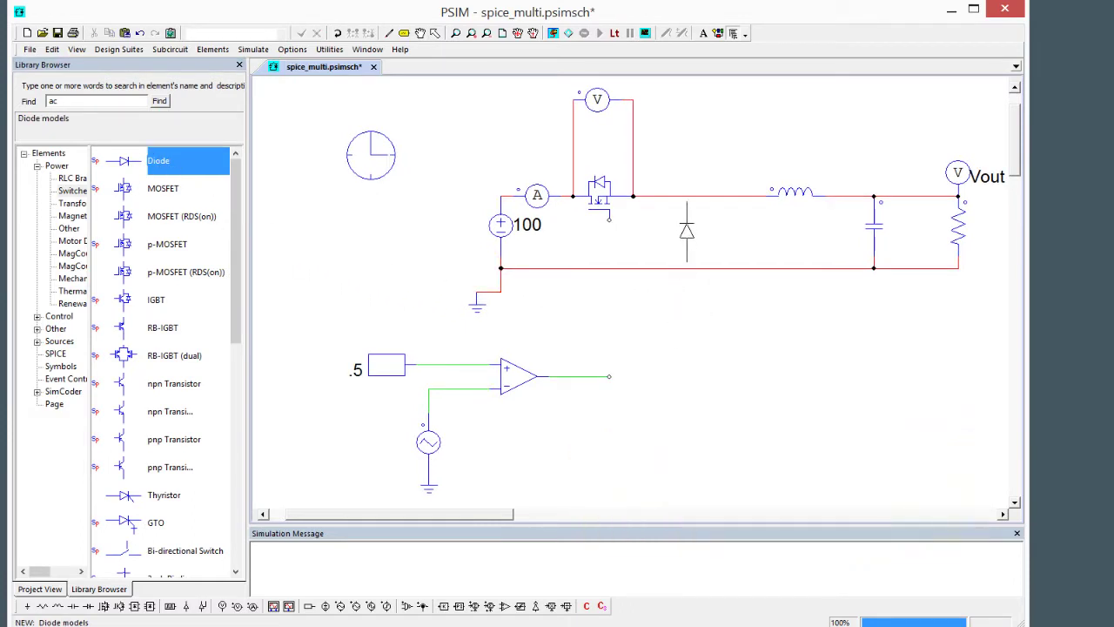
pyautogui.click(681, 248)
pyautogui.press('Escape')
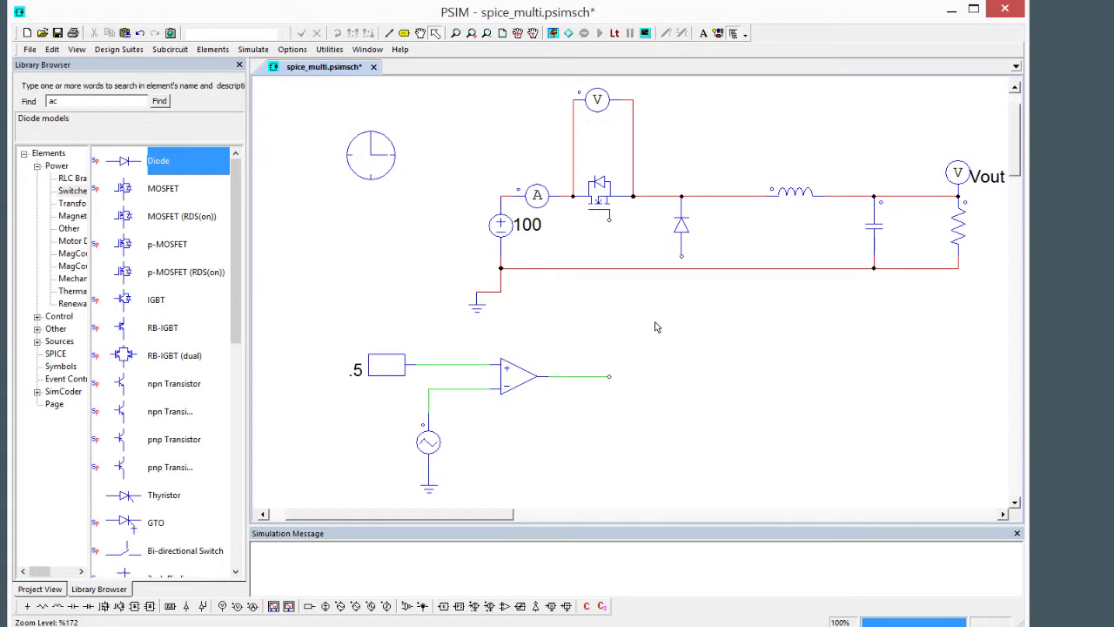
pyautogui.hotkey('ctrl', 'w')
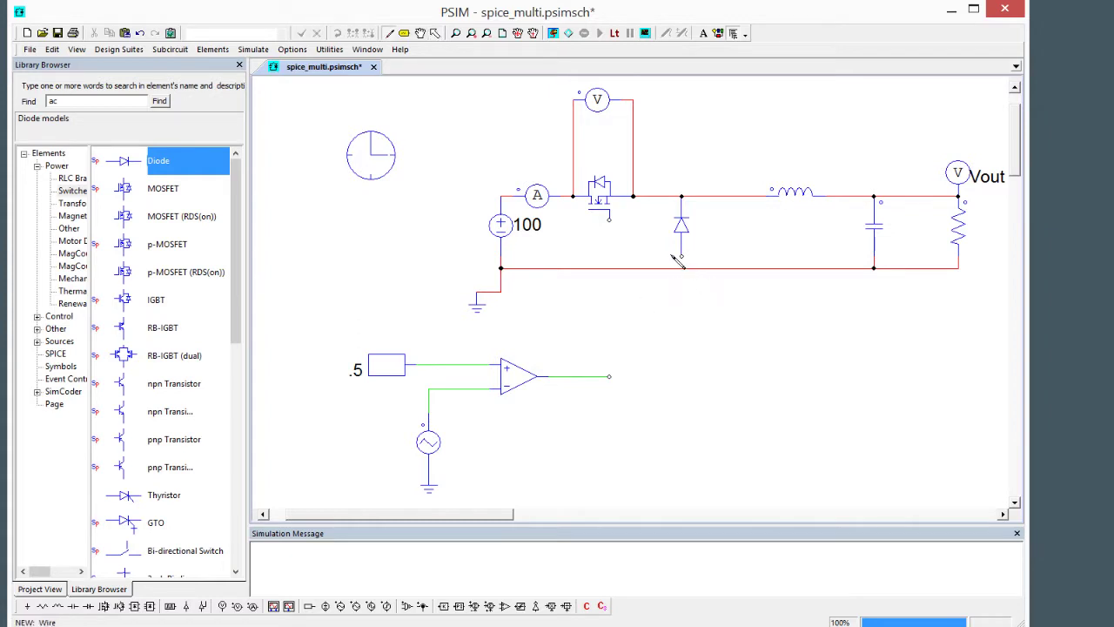
pyautogui.moveTo(683, 256); pyautogui.dragTo(682, 268)
pyautogui.press('Escape')
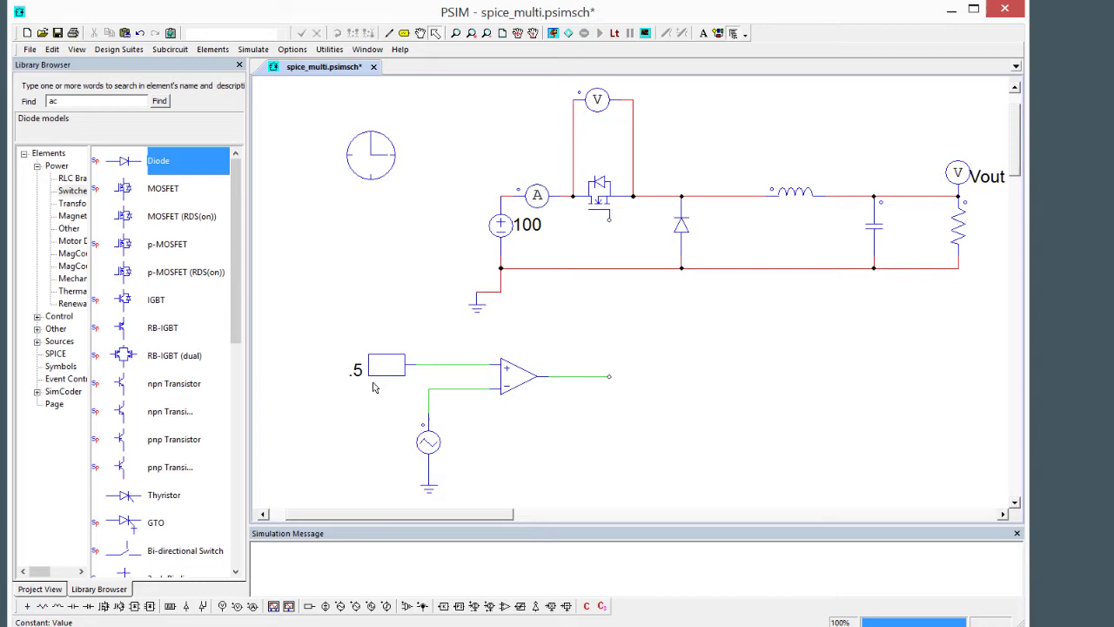
# Step: Check the triangular source, then wire an upright on-off controller between the comparator and MOSFET gate
pyautogui.doubleClick(426, 441)
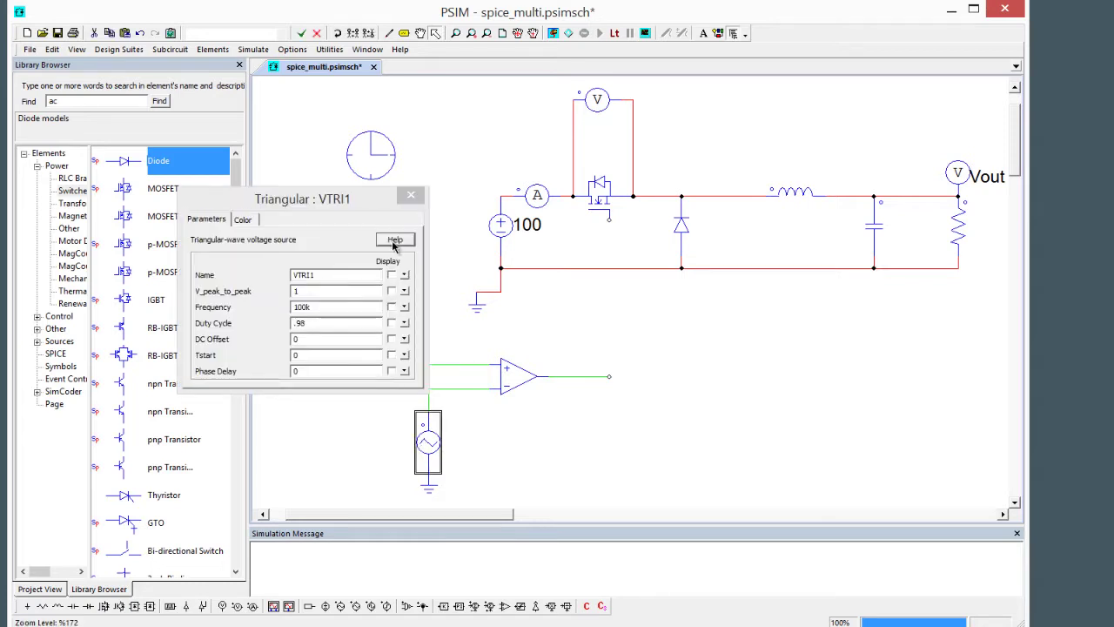
pyautogui.click(411, 195)
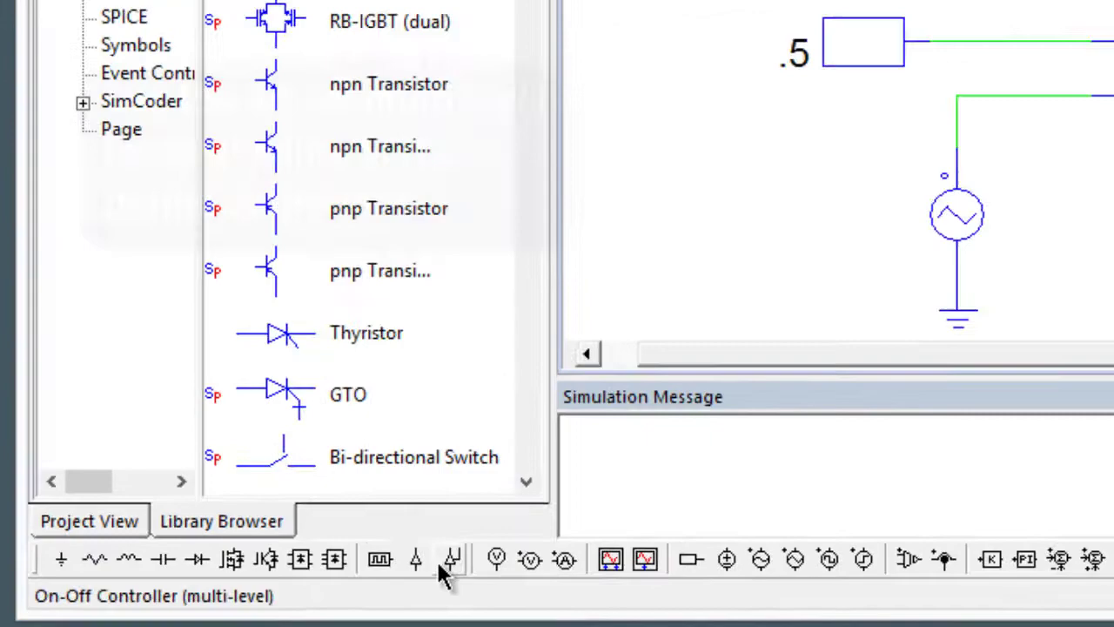
pyautogui.click(452, 559)
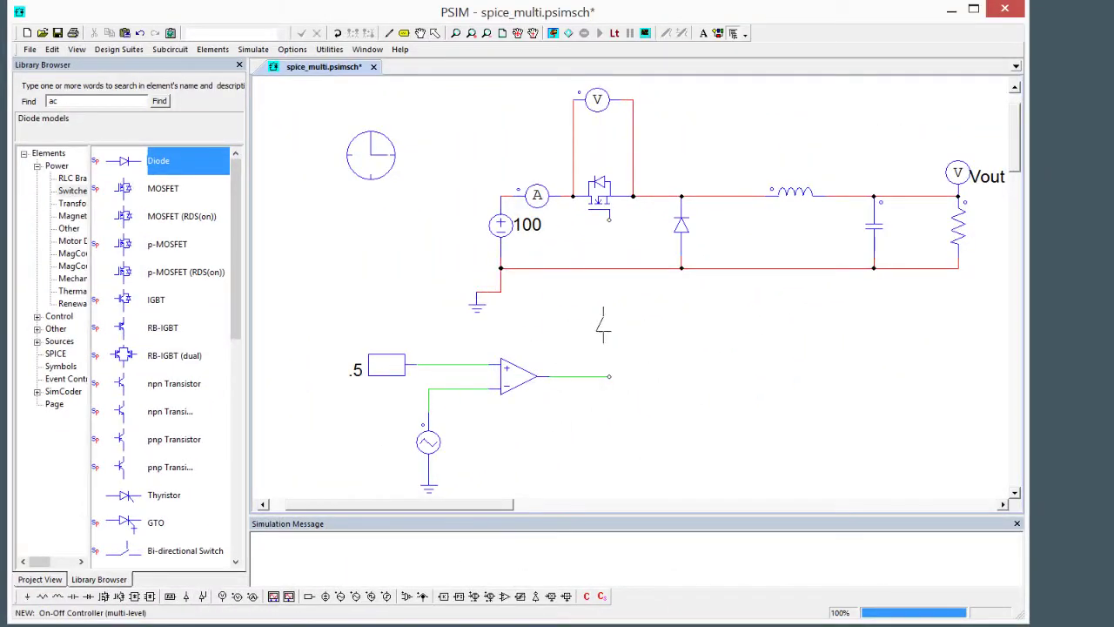
pyautogui.rightClick(603, 324)
pyautogui.click(609, 329)
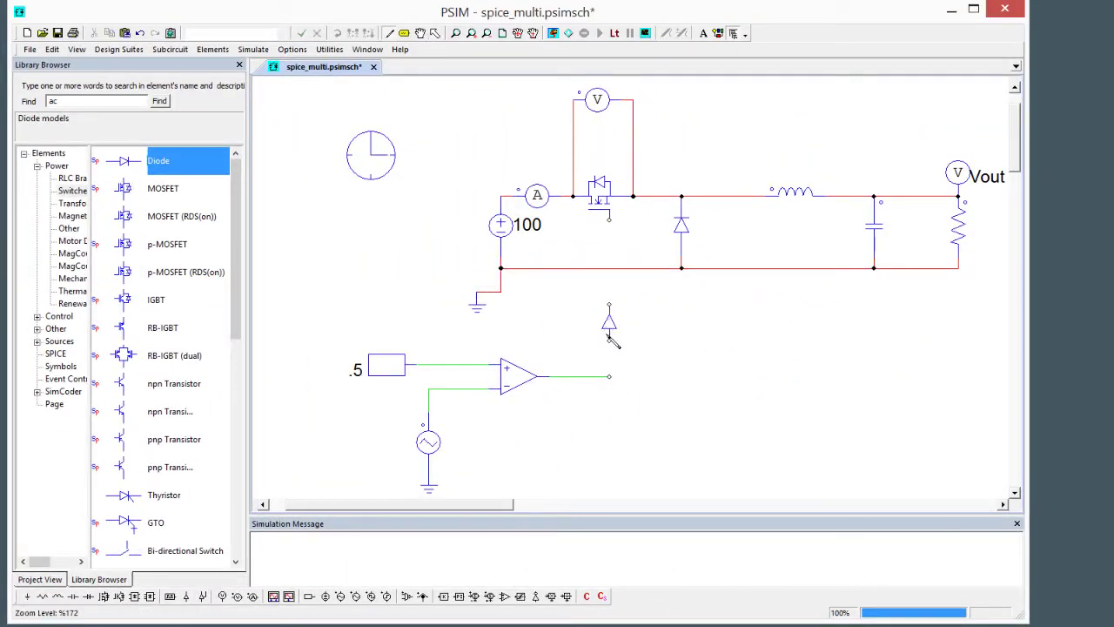
pyautogui.moveTo(610, 376); pyautogui.dragTo(609, 342)
pyautogui.moveTo(610, 219); pyautogui.dragTo(609, 301)
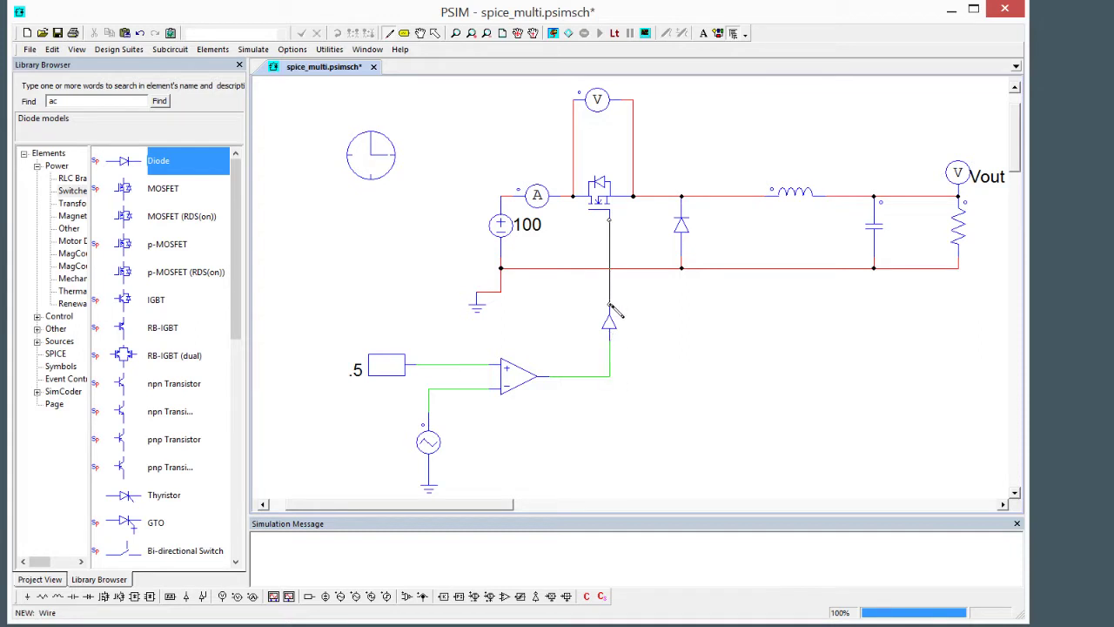
pyautogui.press('Escape')
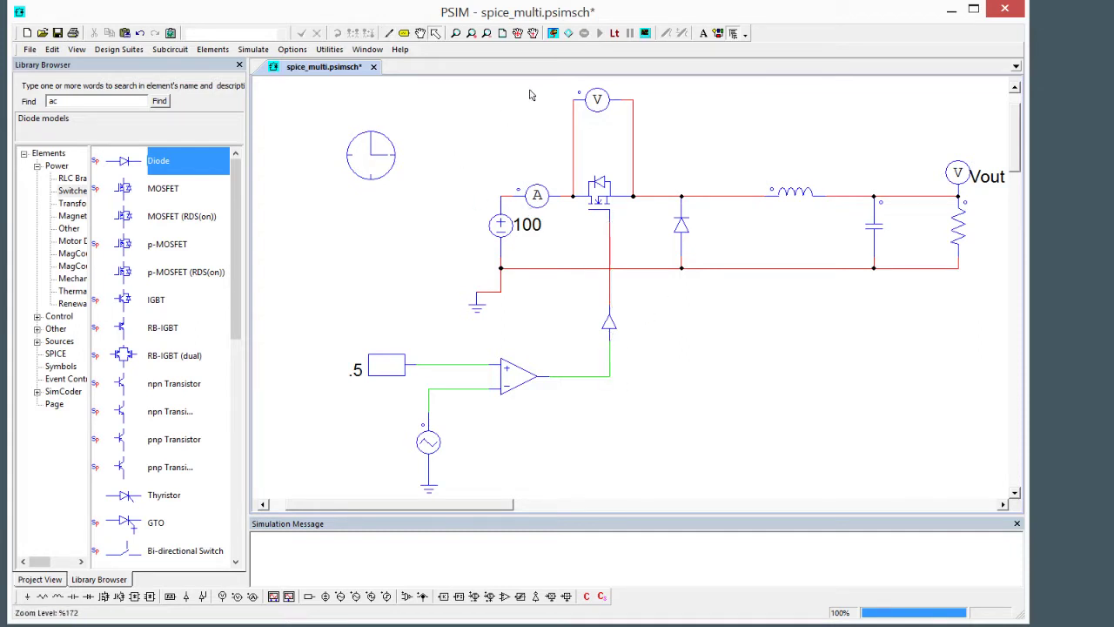
# Step: Review the simulation parameters and run the PSIM simulation
pyautogui.doubleClick(371, 155)
pyautogui.click(196, 220)
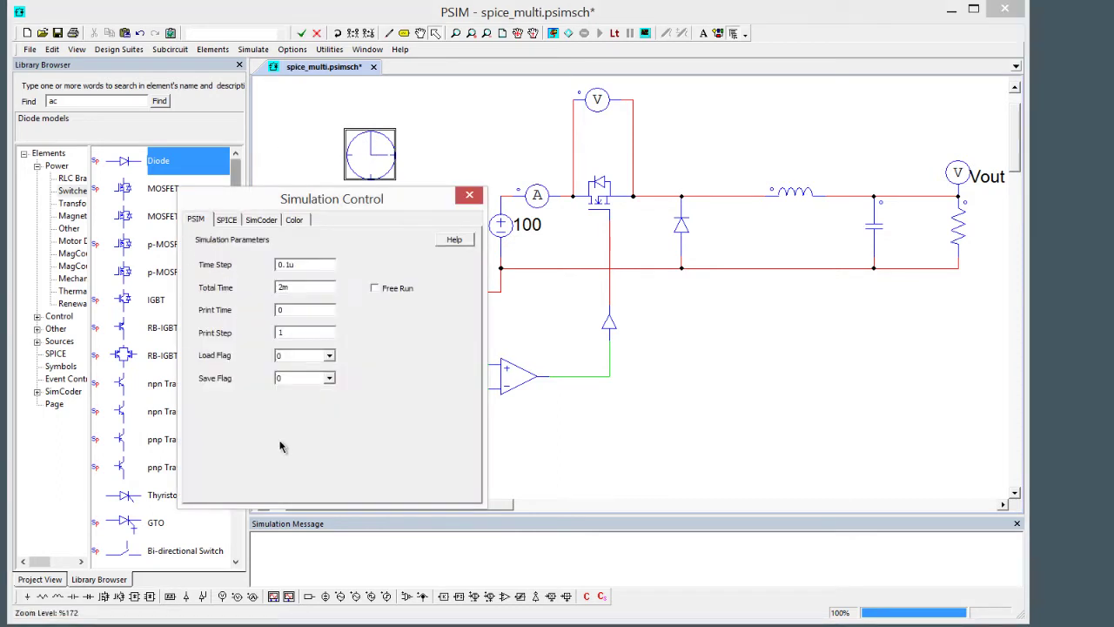
pyautogui.click(470, 195)
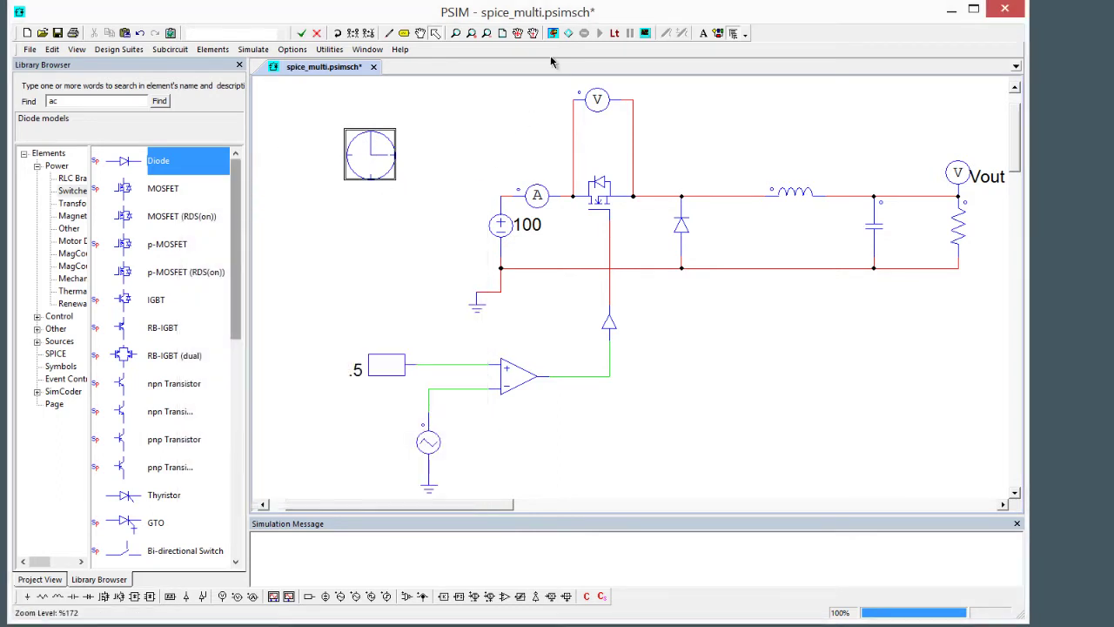
pyautogui.click(552, 33)
# Step: Plot Vds, Vout, Idrain and I(L1) on four separate Simview screens
pyautogui.doubleClick(296, 291)
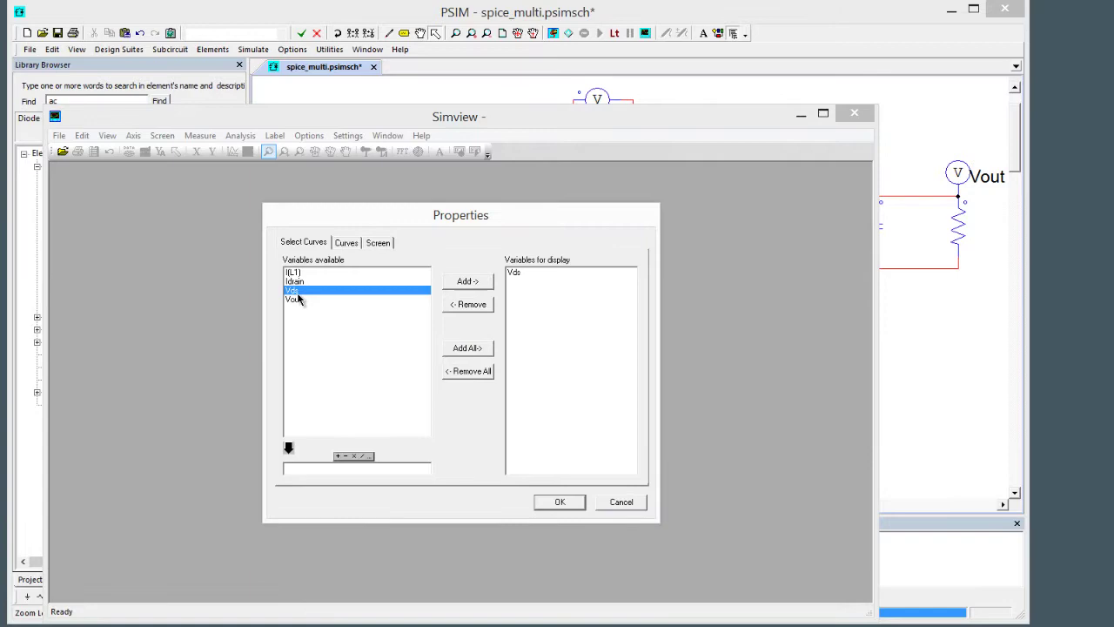
pyautogui.click(560, 503)
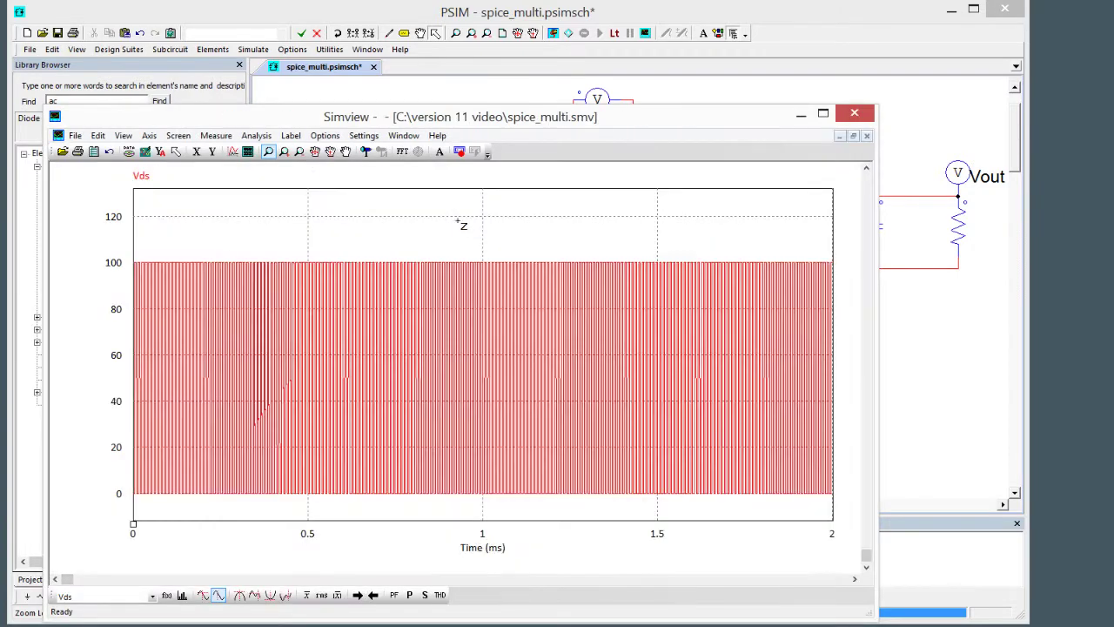
pyautogui.click(299, 152)
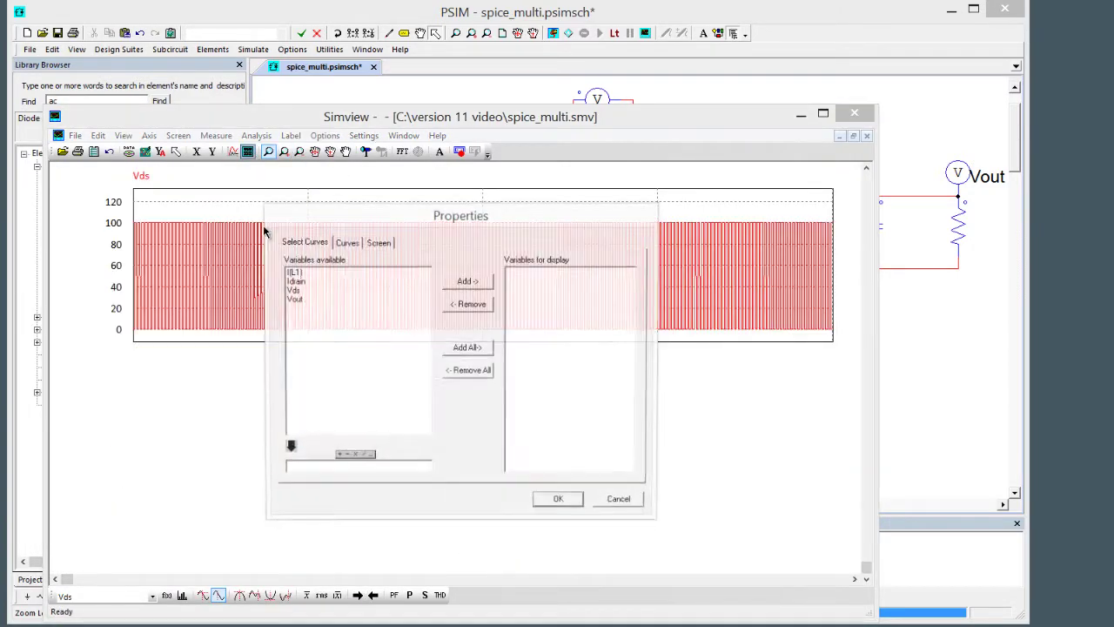
pyautogui.click(296, 300)
pyautogui.click(560, 502)
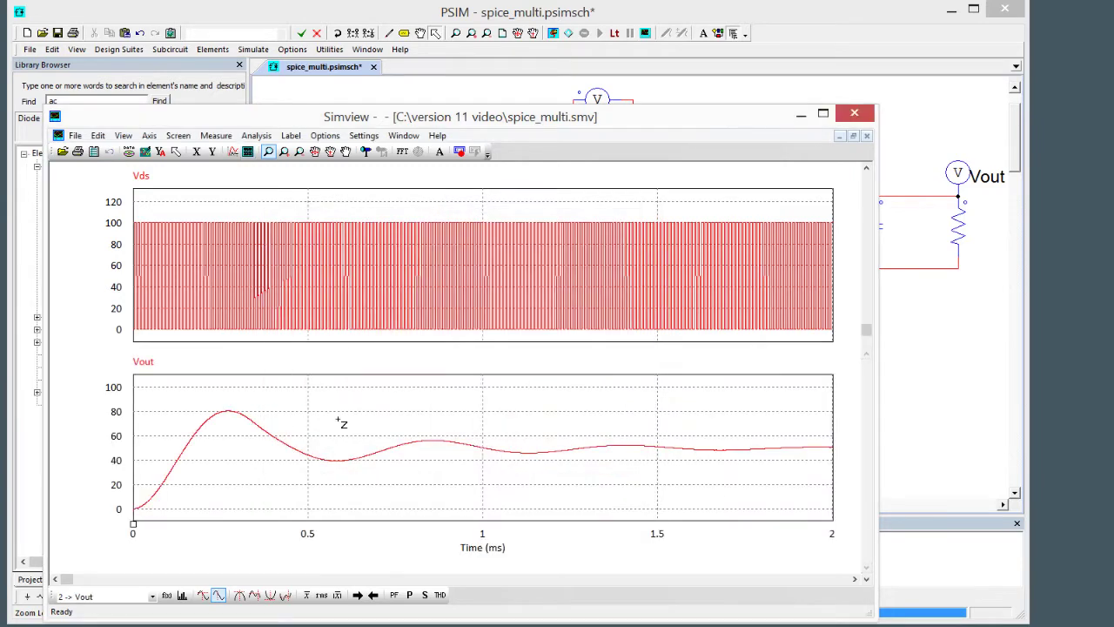
pyautogui.click(299, 151)
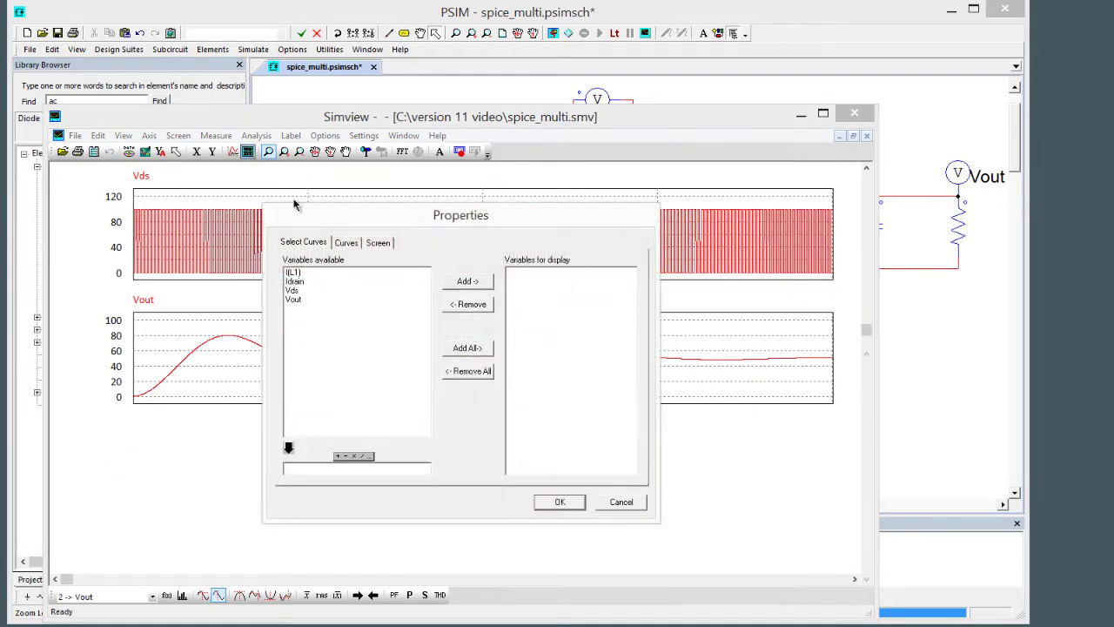
pyautogui.doubleClick(296, 282)
pyautogui.click(557, 503)
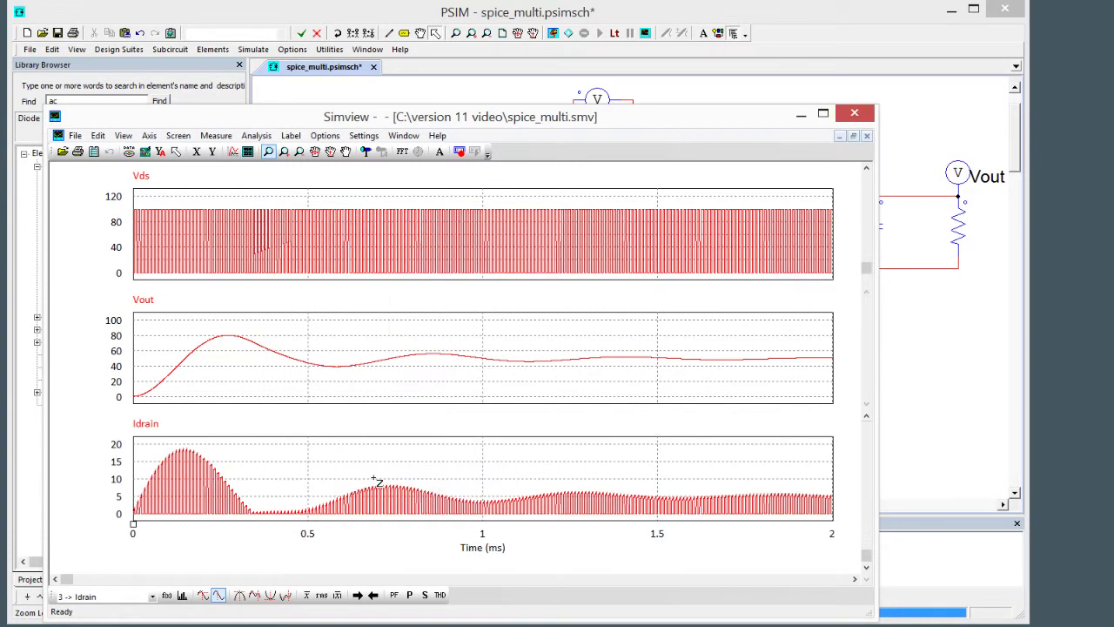
pyautogui.click(267, 151)
pyautogui.doubleClick(357, 273)
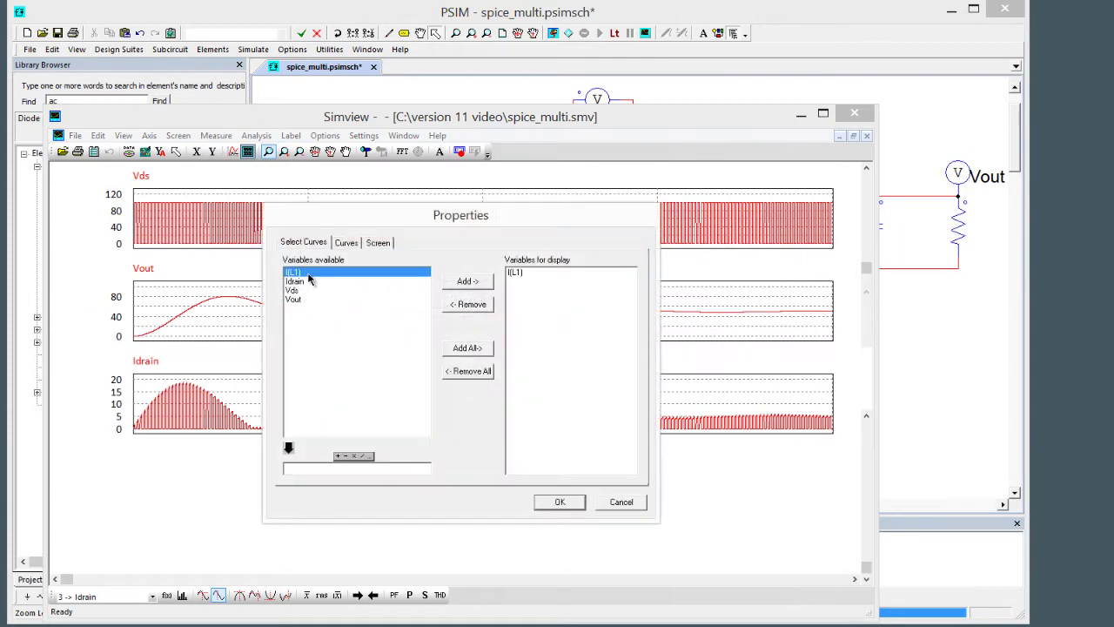
pyautogui.click(559, 505)
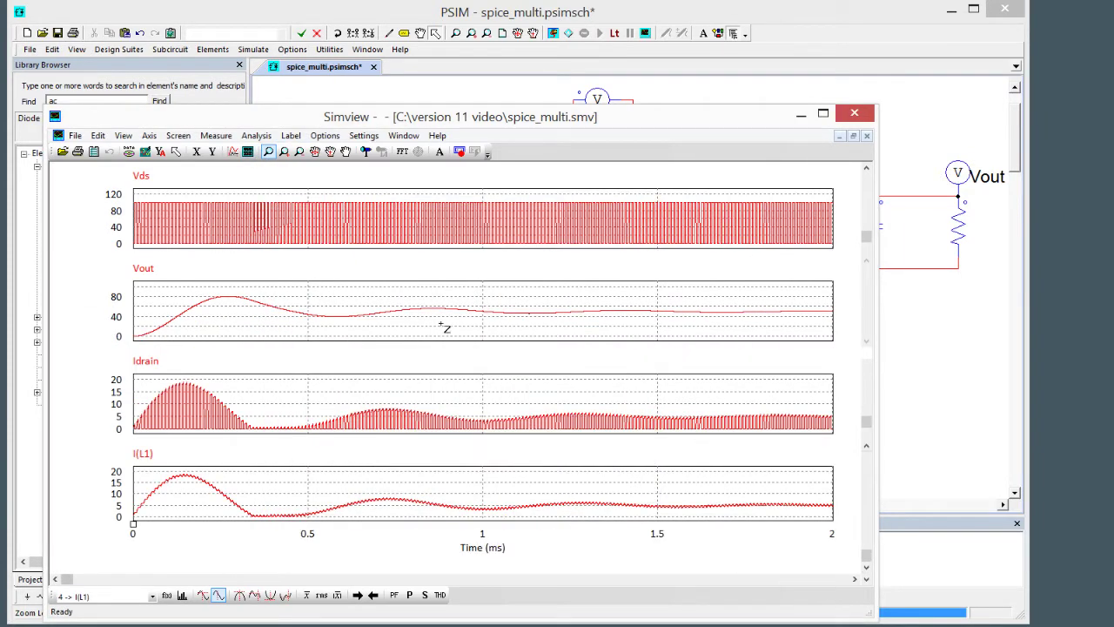
# Step: Delete the Vds screen, widen Simview, zoom to about 1.85–1.98 ms, and return to PSIM
pyautogui.click(270, 235)
pyautogui.click(178, 136)
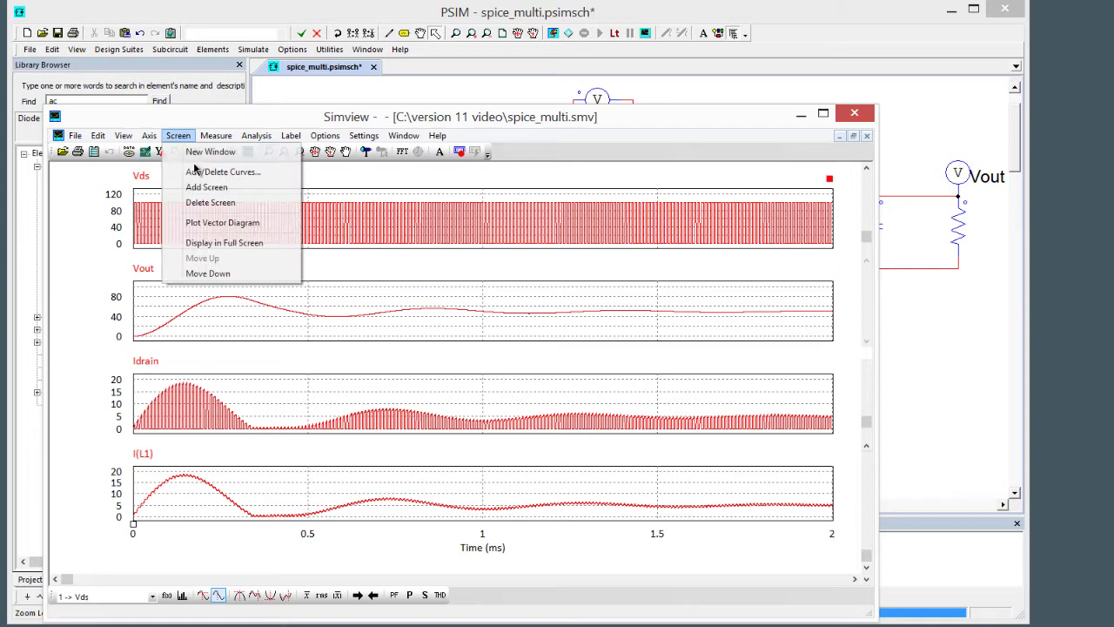
pyautogui.click(214, 202)
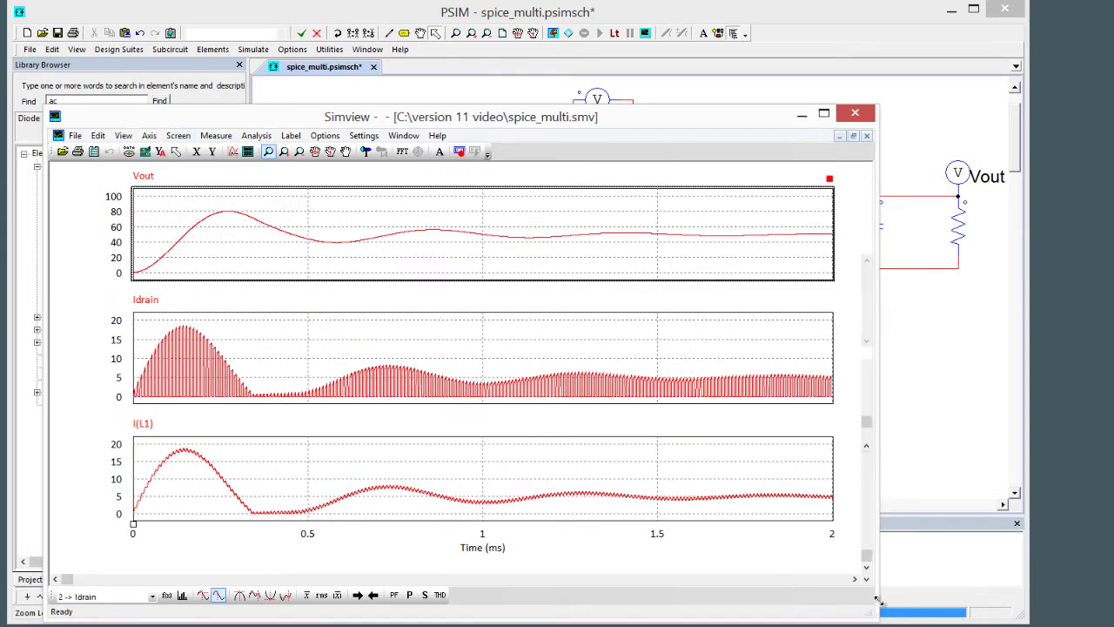
pyautogui.moveTo(877, 601); pyautogui.dragTo(915, 592)
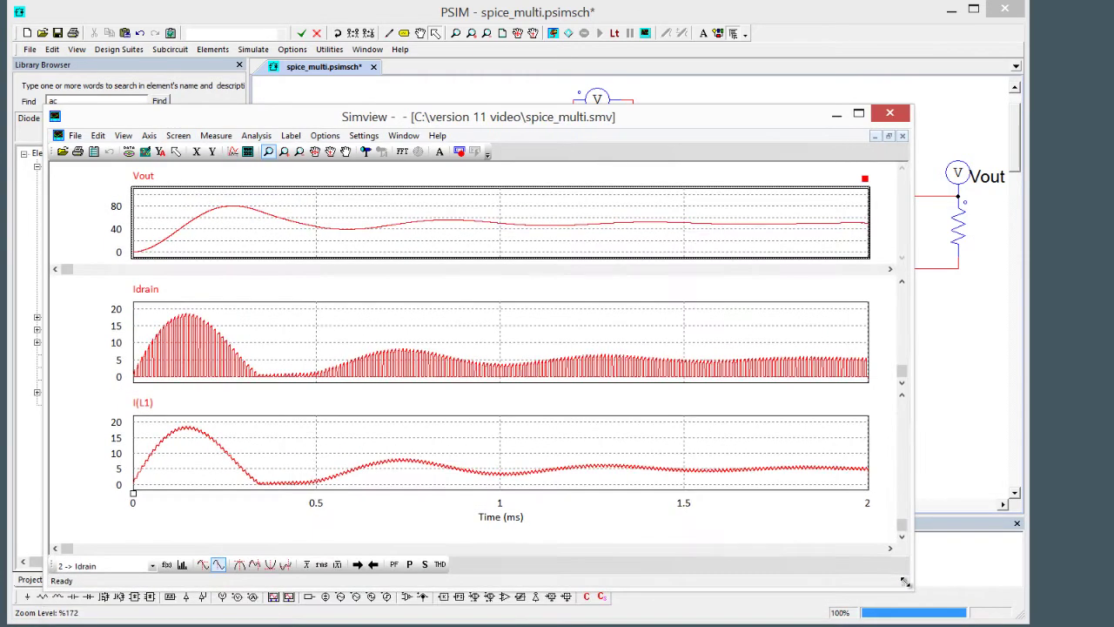
pyautogui.click(818, 464)
pyautogui.moveTo(865, 486); pyautogui.dragTo(864, 486)
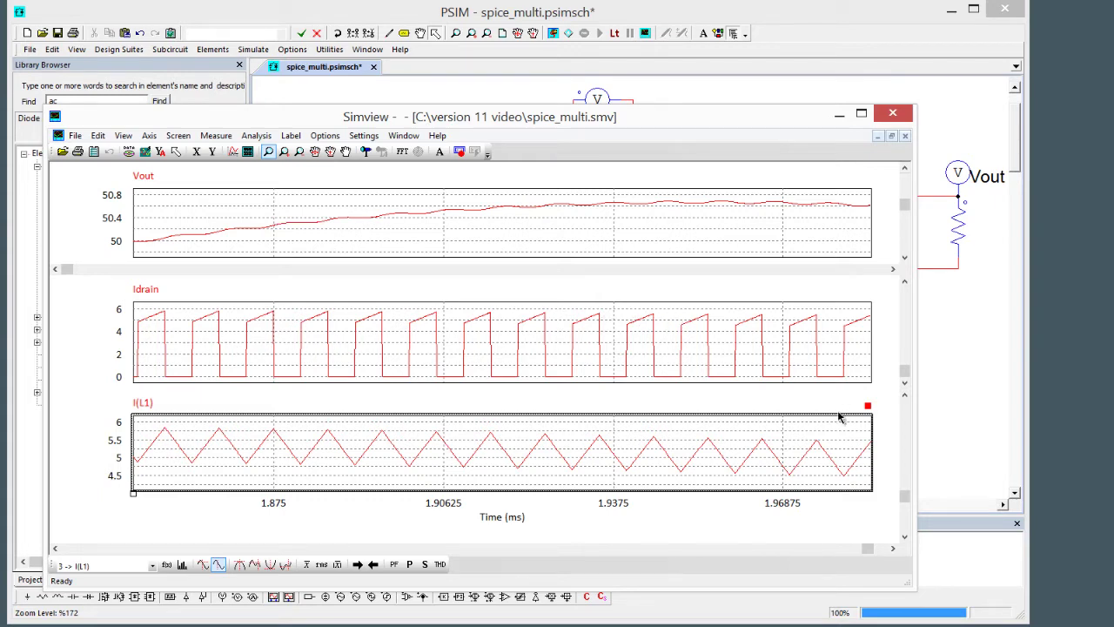
pyautogui.click(919, 328)
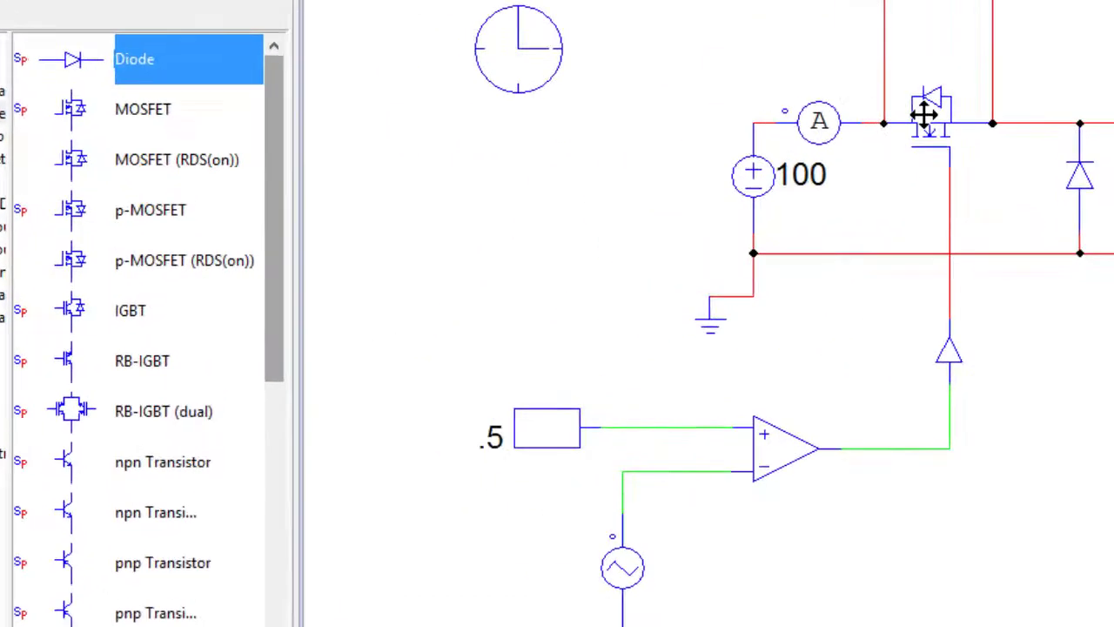
# Step: Give MOSFET Q5 separate models: Ideal for PSIM and SPICE Subcircuit (5-pin) for SPICE
pyautogui.doubleClick(599, 193)
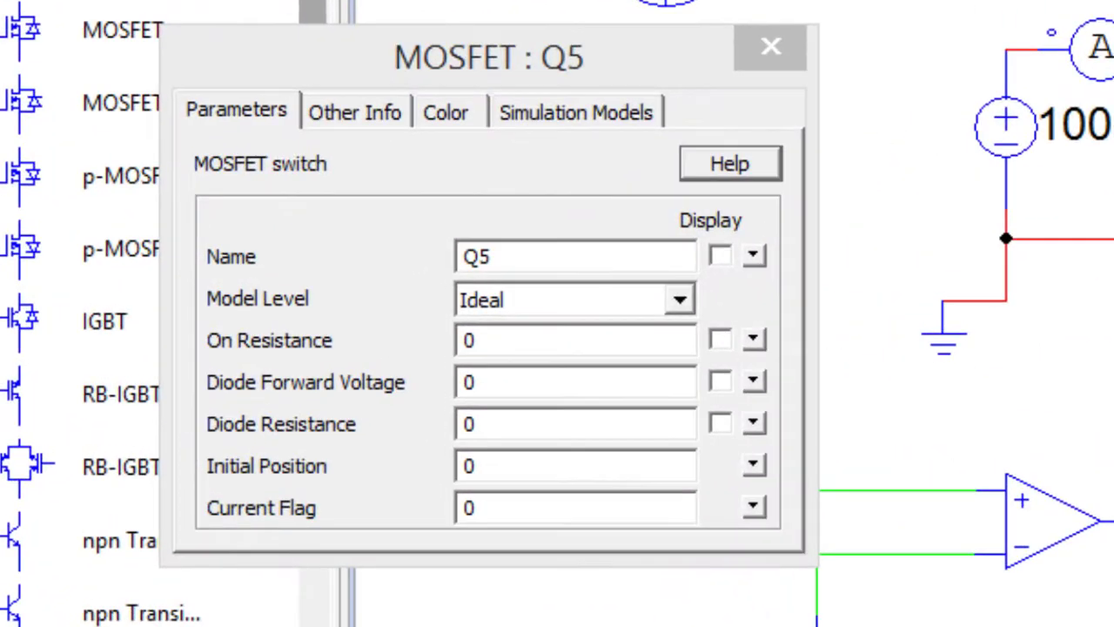
pyautogui.click(549, 113)
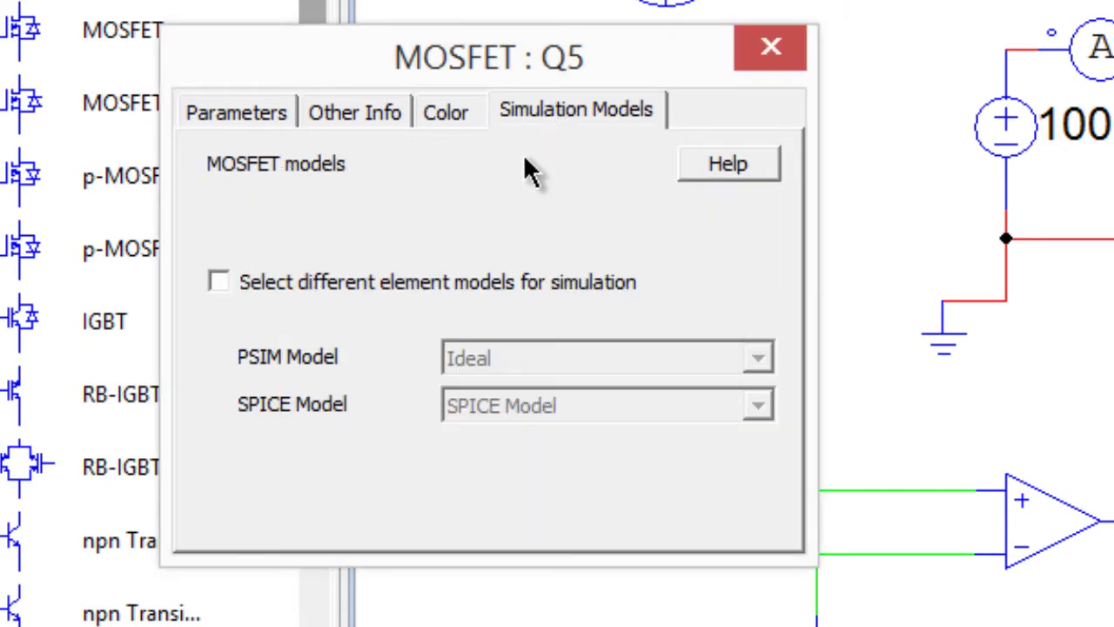
pyautogui.click(267, 291)
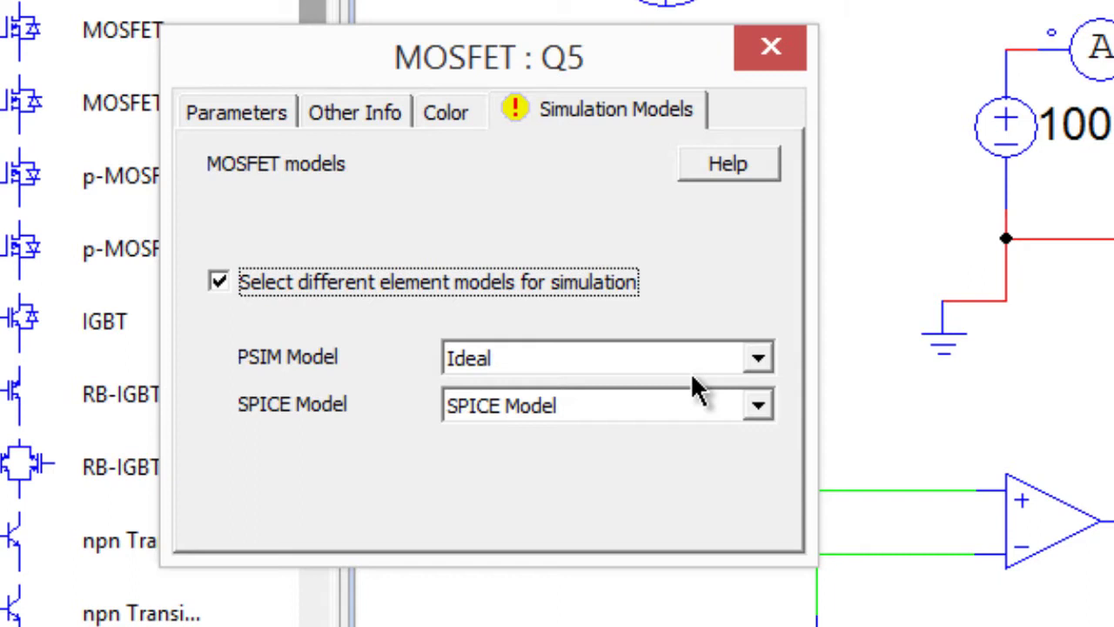
pyautogui.click(756, 409)
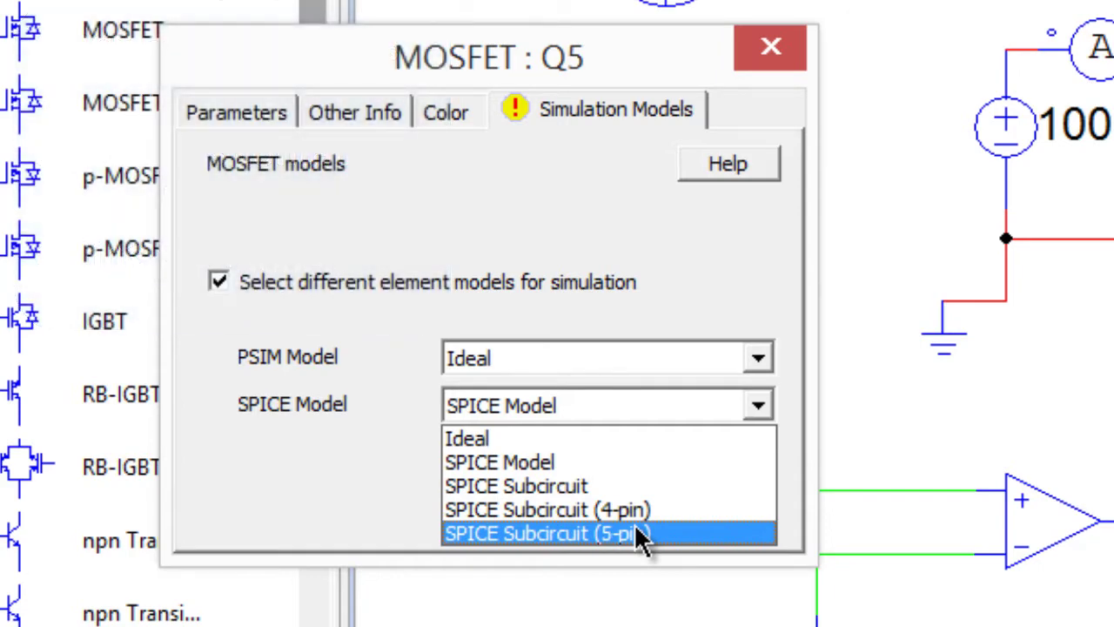
pyautogui.click(692, 533)
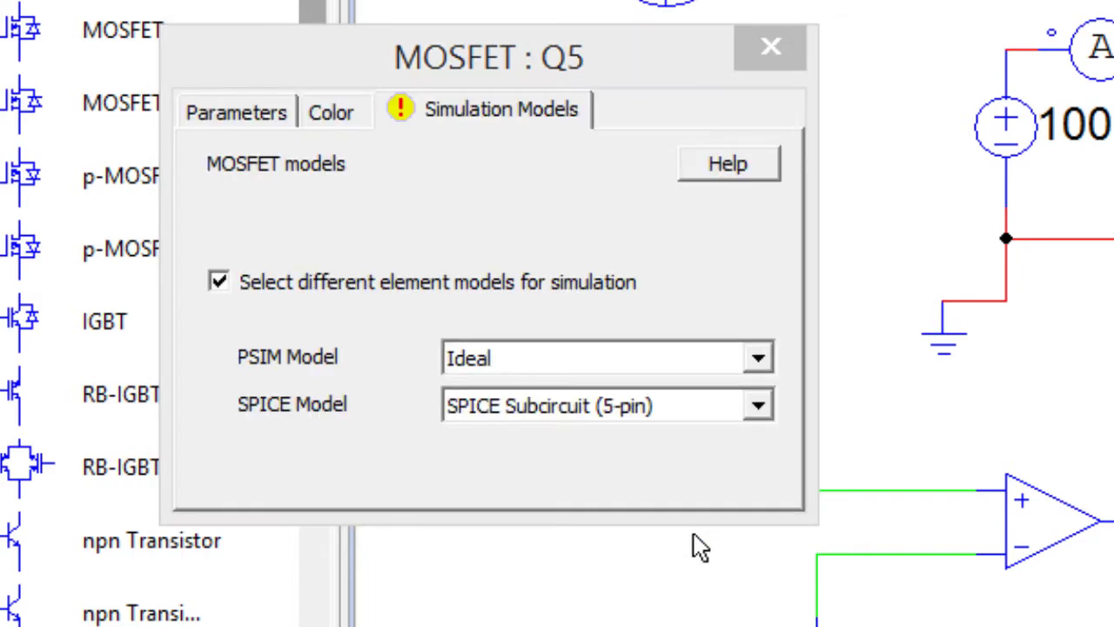
pyautogui.click(280, 122)
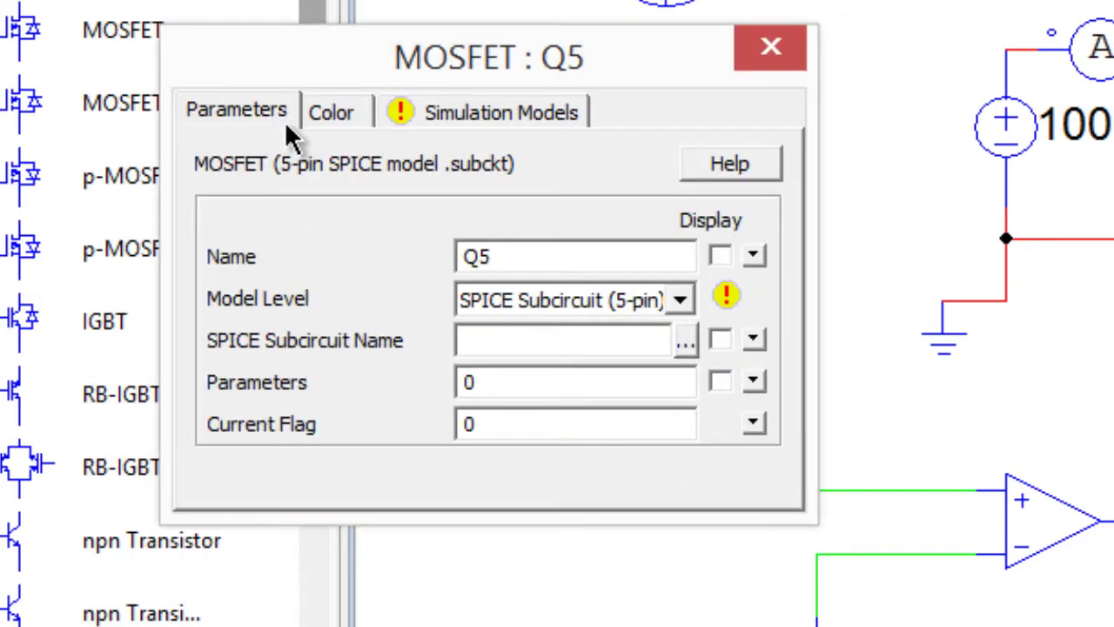
pyautogui.click(676, 300)
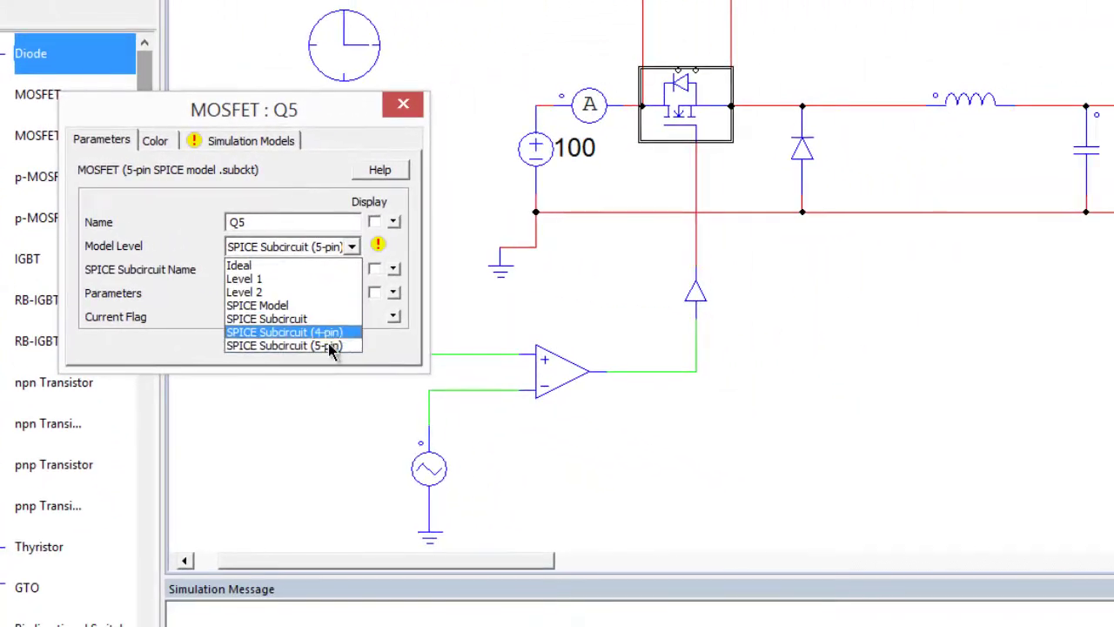
# Step: Choose C2M0280120D from SPICElib > Cree > SiC MOSFET as Q5's subcircuit
pyautogui.click(647, 475)
pyautogui.click(355, 269)
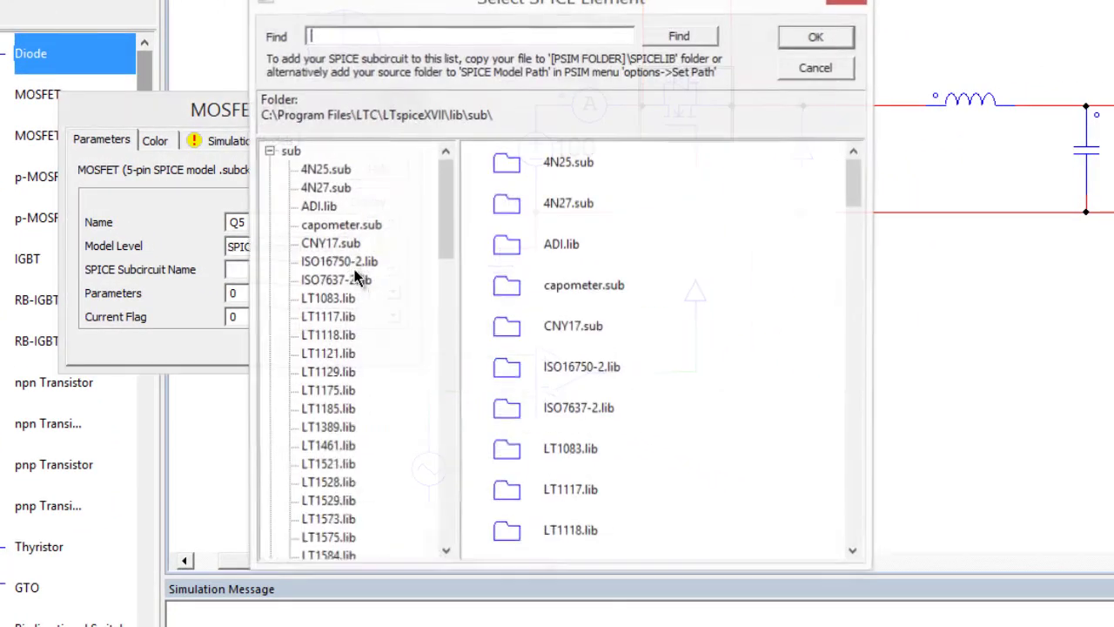
pyautogui.click(269, 152)
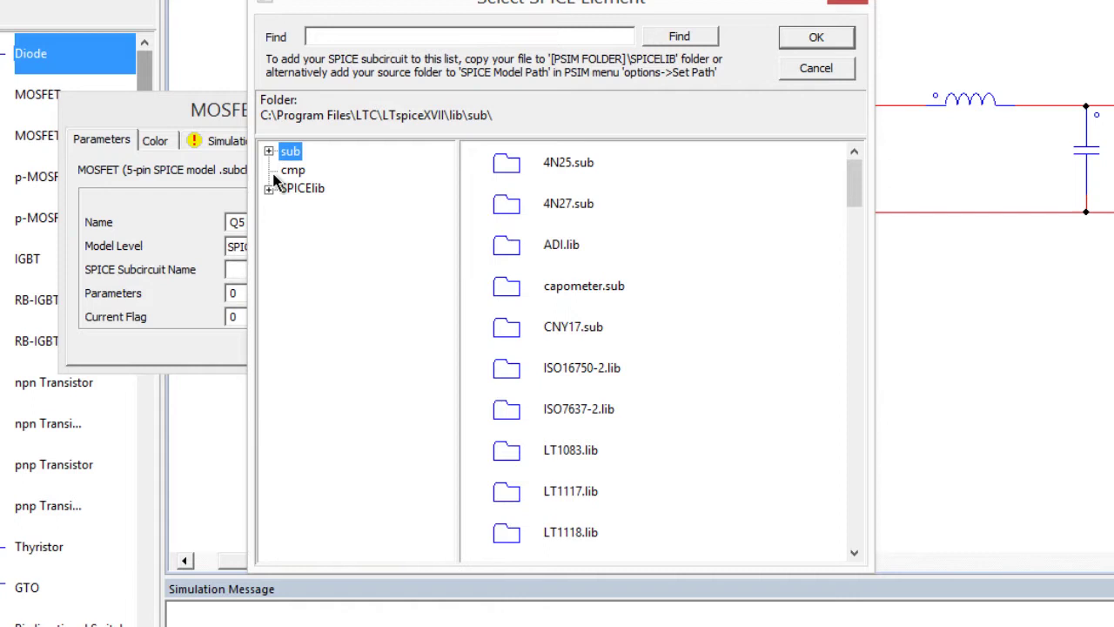
pyautogui.click(272, 189)
pyautogui.click(288, 225)
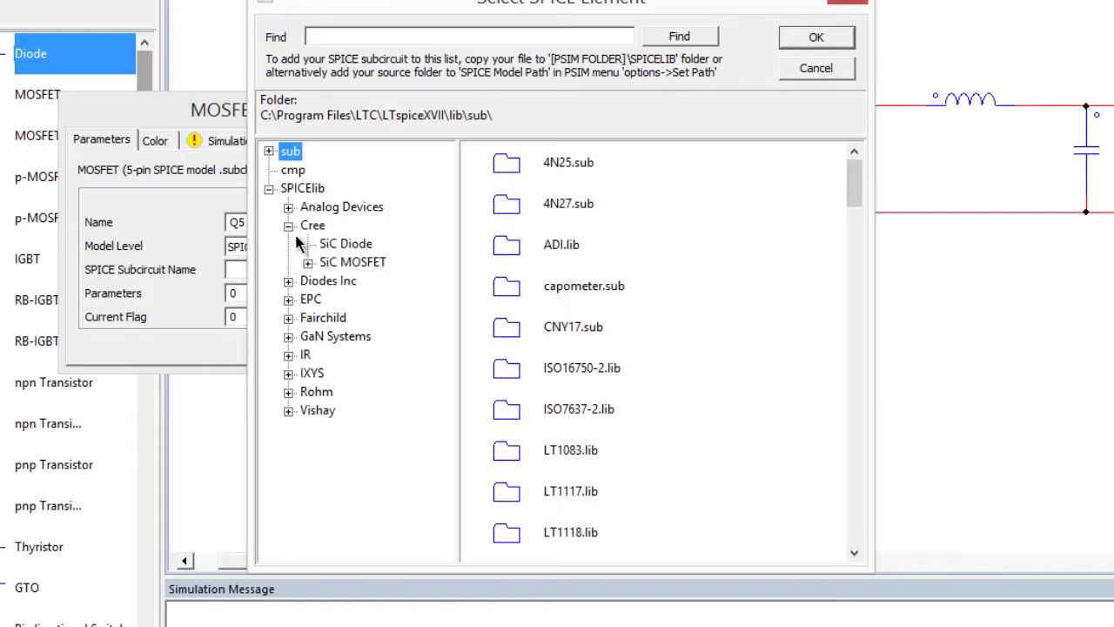
pyautogui.click(309, 262)
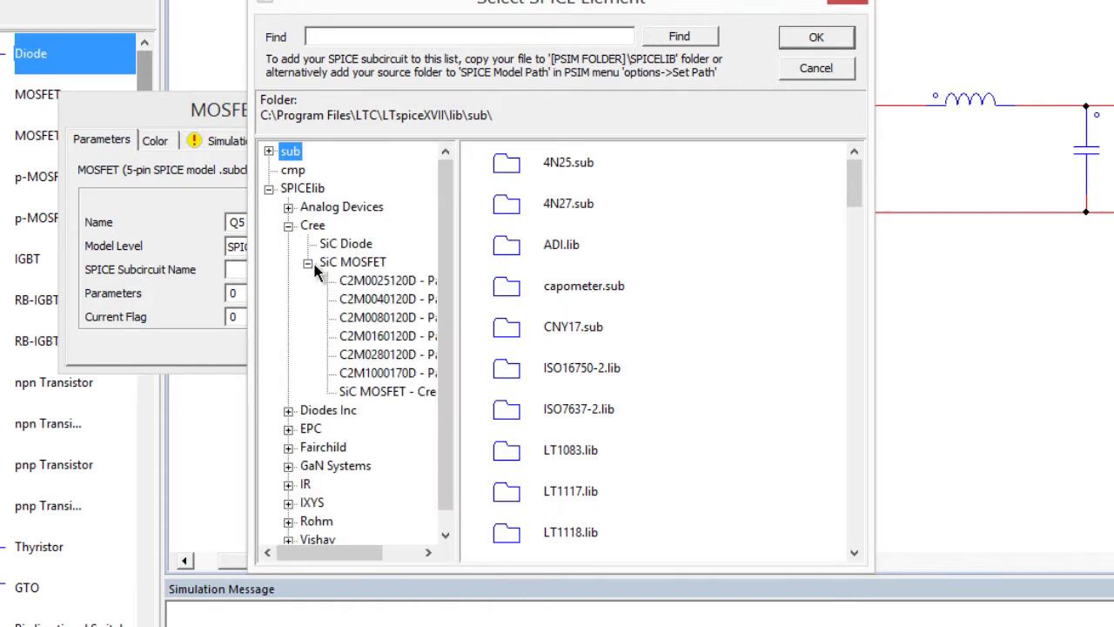
pyautogui.click(396, 354)
pyautogui.doubleClick(520, 174)
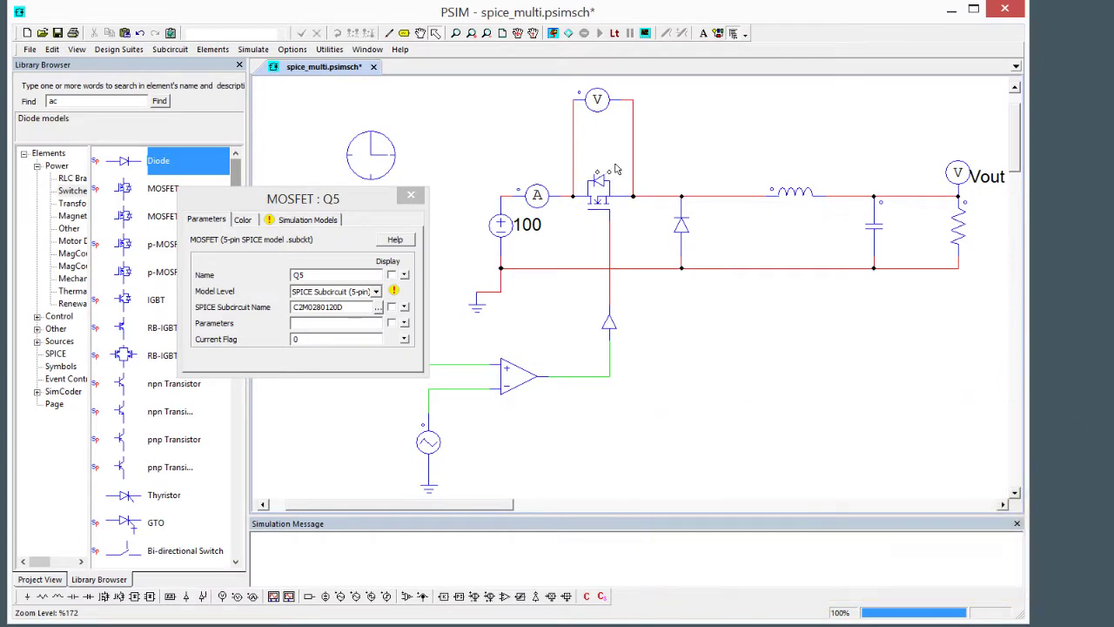
# Step: Check the amplitudes of DC sources VCC6 and VCC7 on Q5, then close the dialog
pyautogui.click(597, 157)
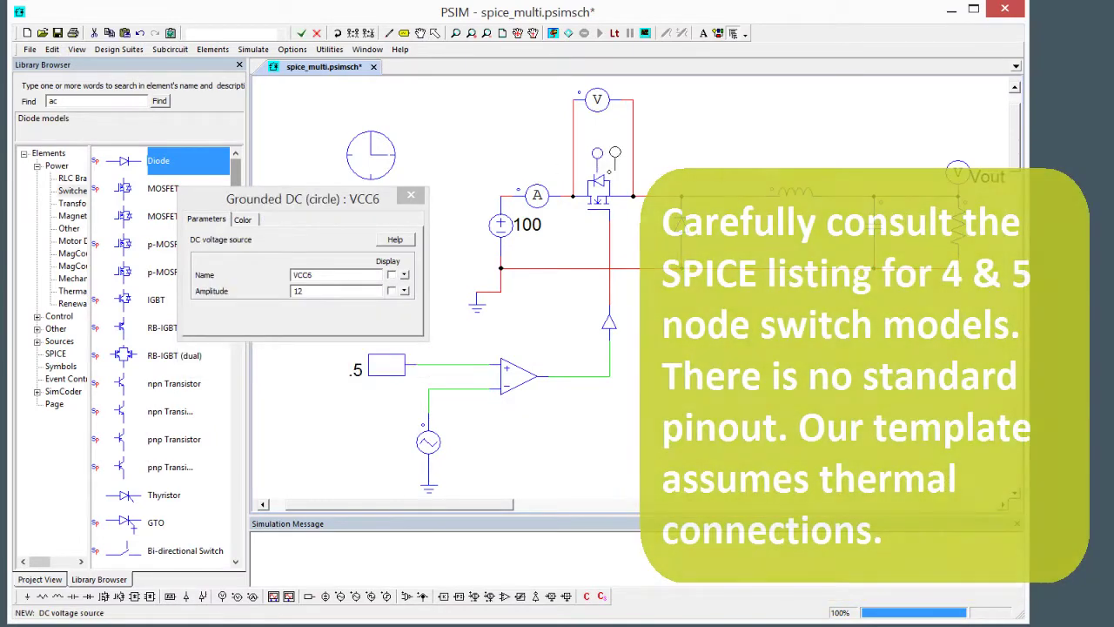
pyautogui.click(593, 153)
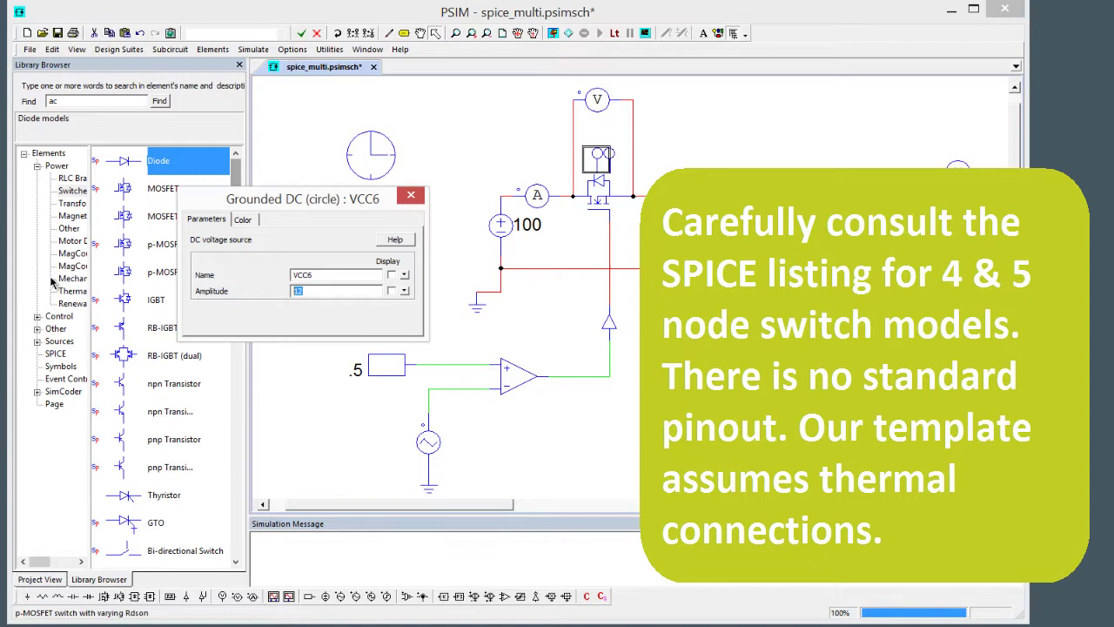
pyautogui.click(607, 158)
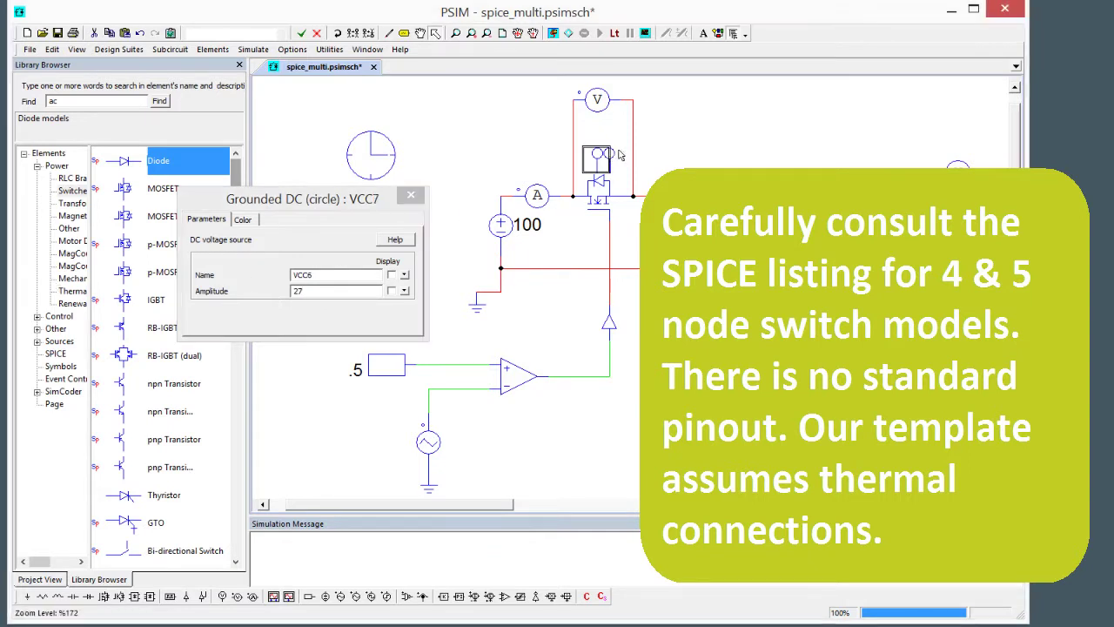
pyautogui.click(360, 277)
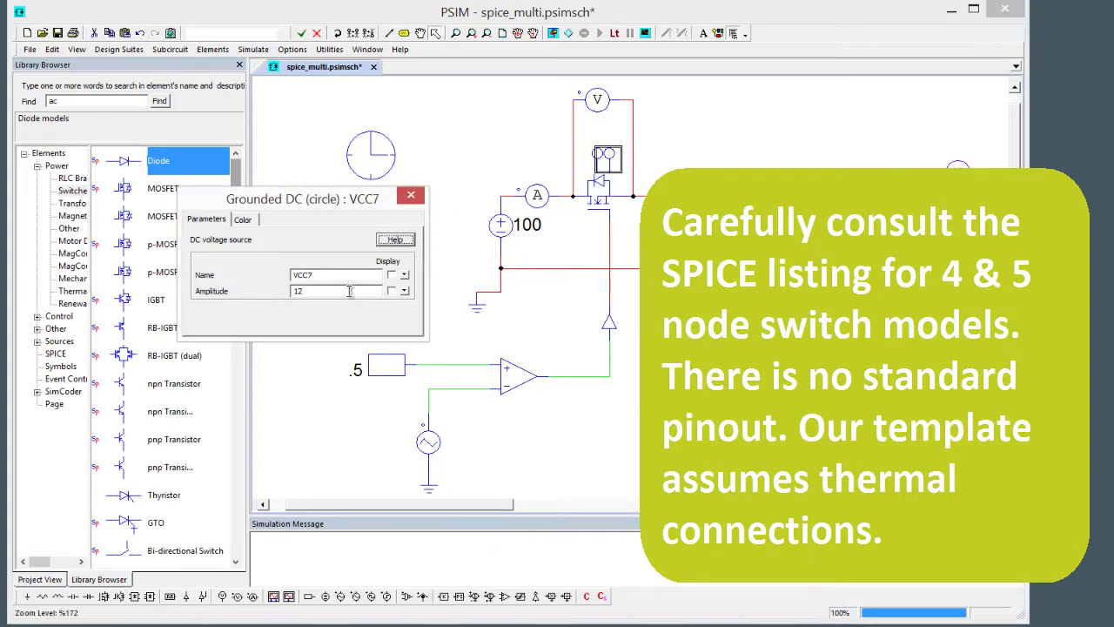
pyautogui.press('Tab')
pyautogui.click(418, 201)
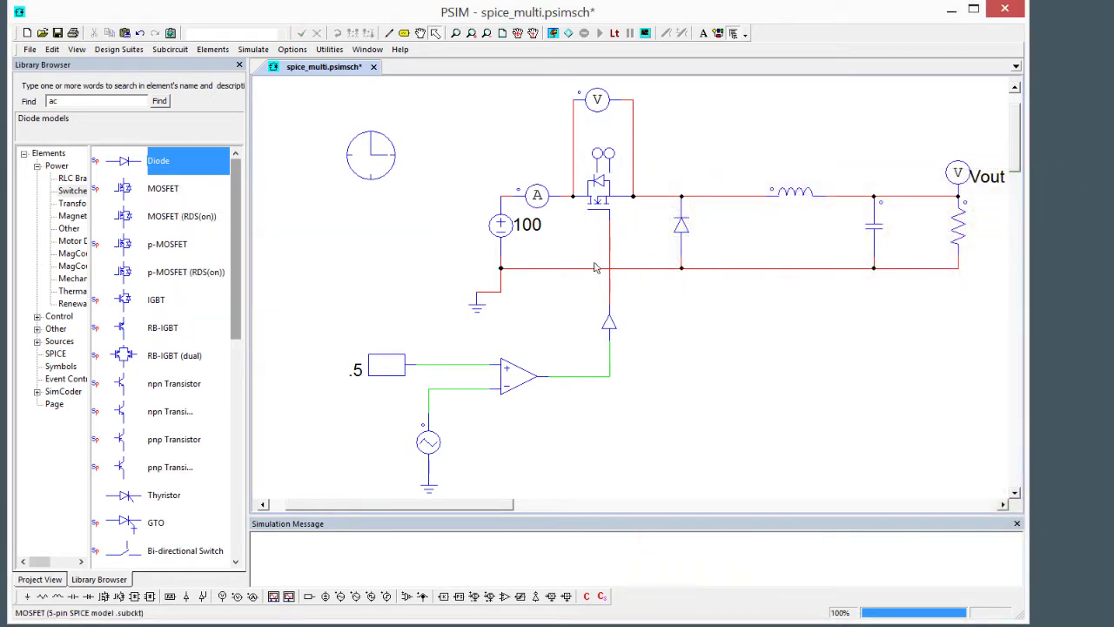
# Step: Give on-off controller S1 separate models, using Control to model for SPICE
pyautogui.doubleClick(609, 322)
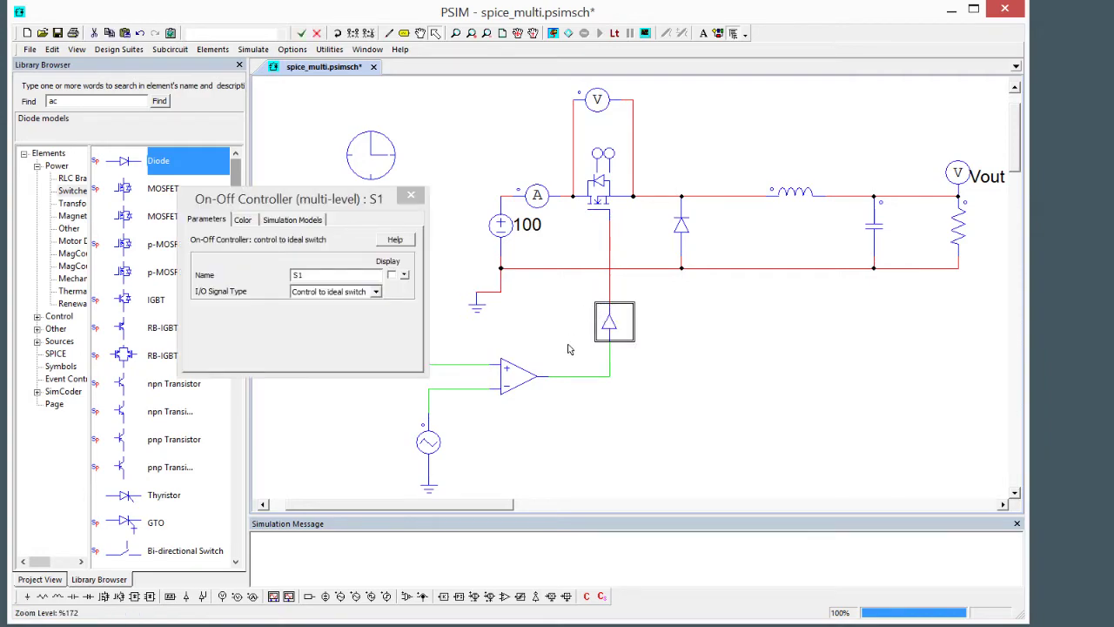
pyautogui.moveTo(306, 197); pyautogui.dragTo(201, 138)
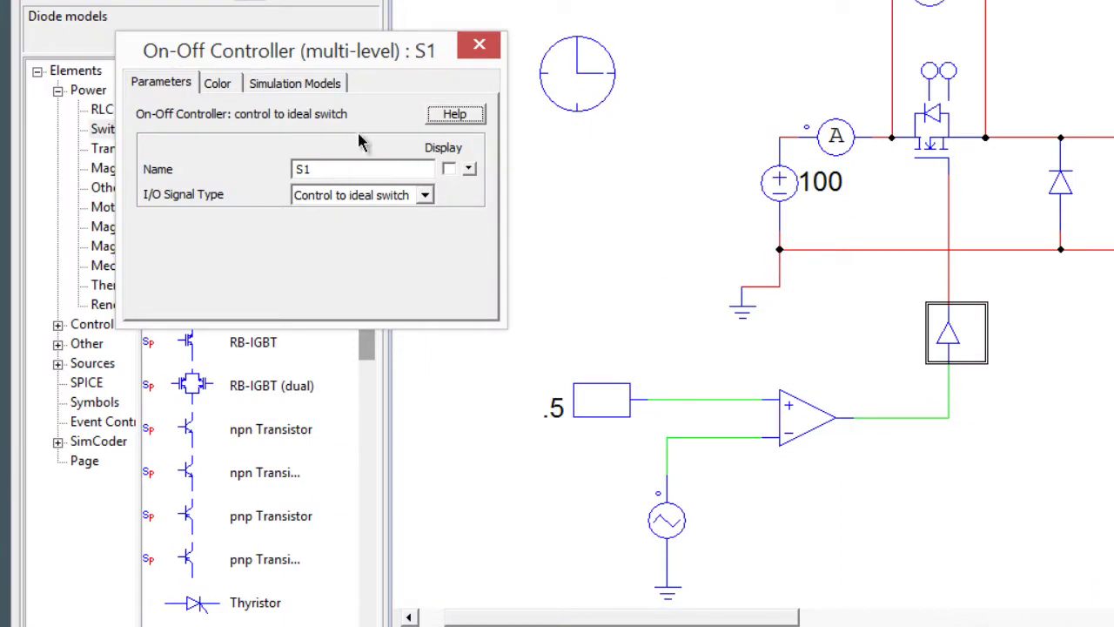
pyautogui.click(301, 83)
pyautogui.click(152, 186)
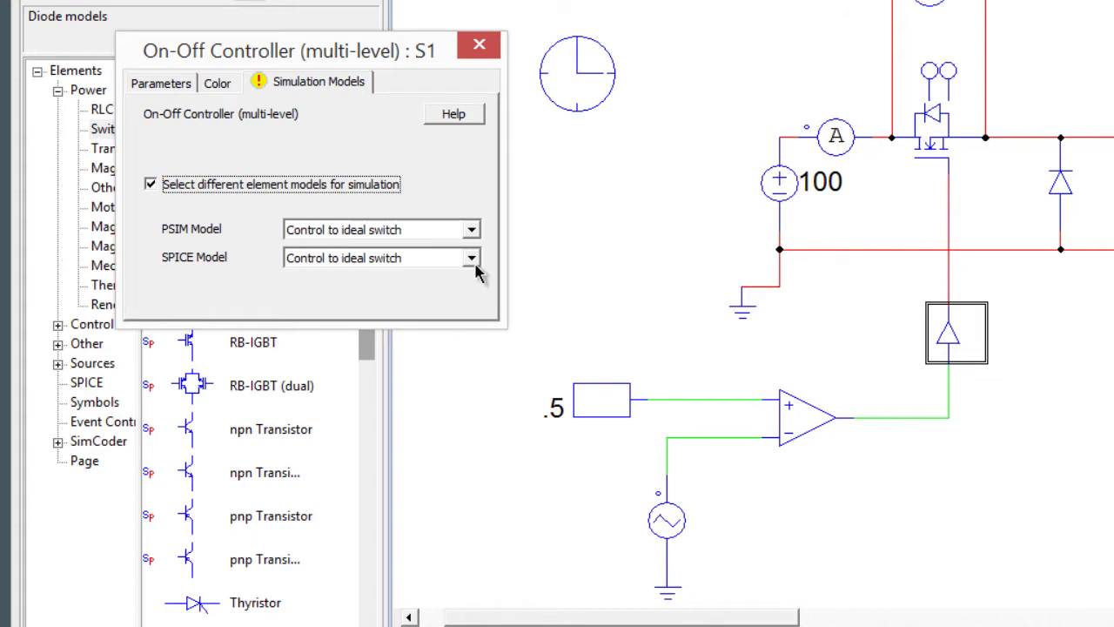
pyautogui.click(471, 259)
pyautogui.click(401, 285)
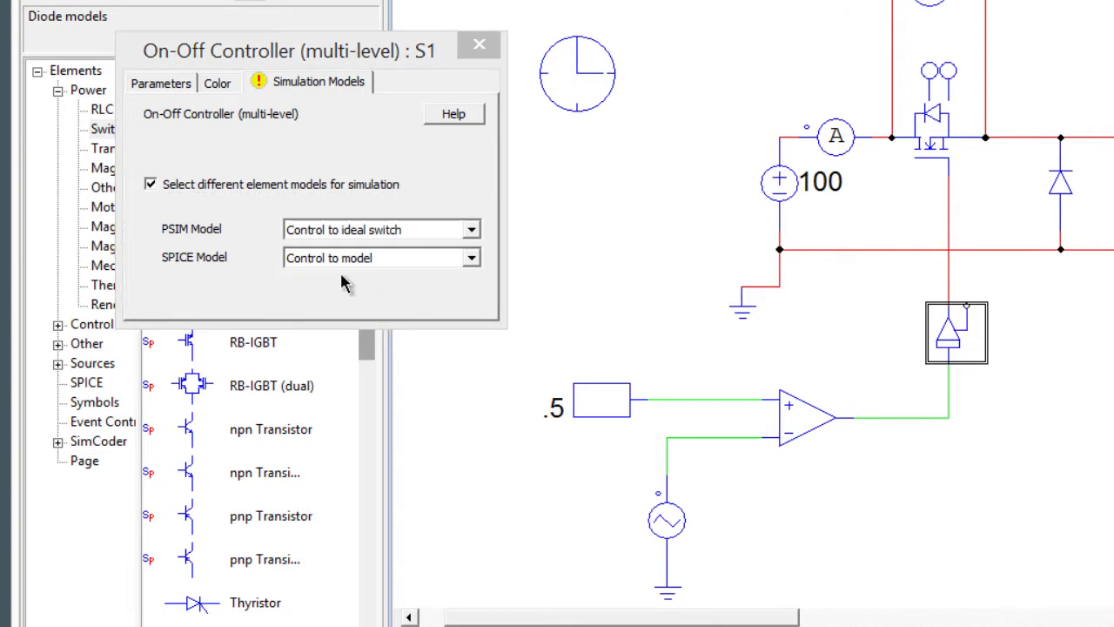
pyautogui.click(471, 258)
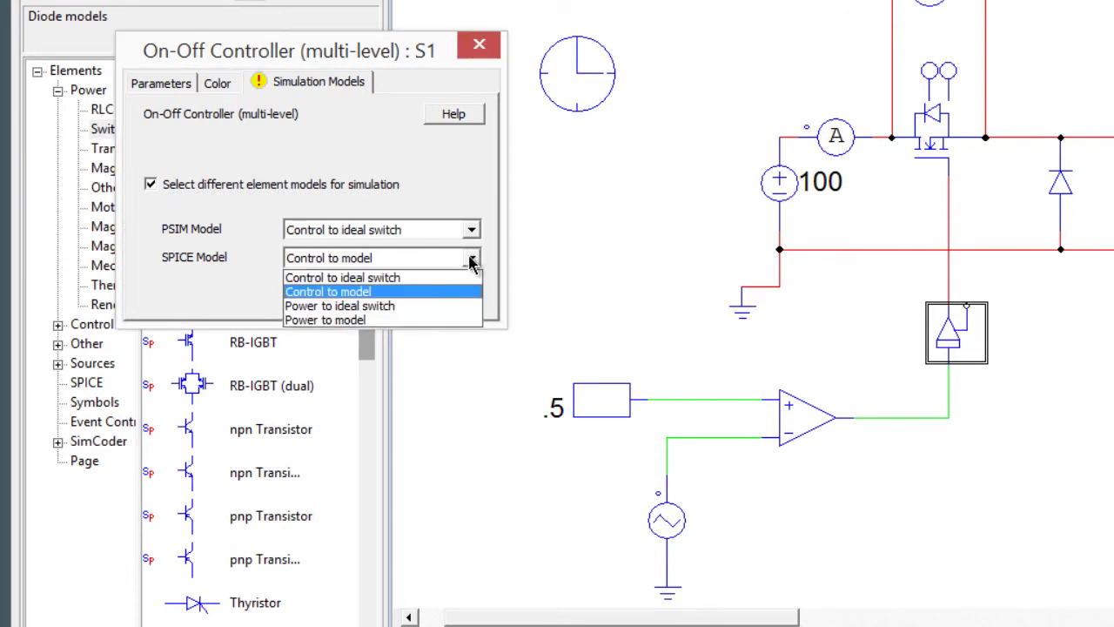
pyautogui.click(444, 296)
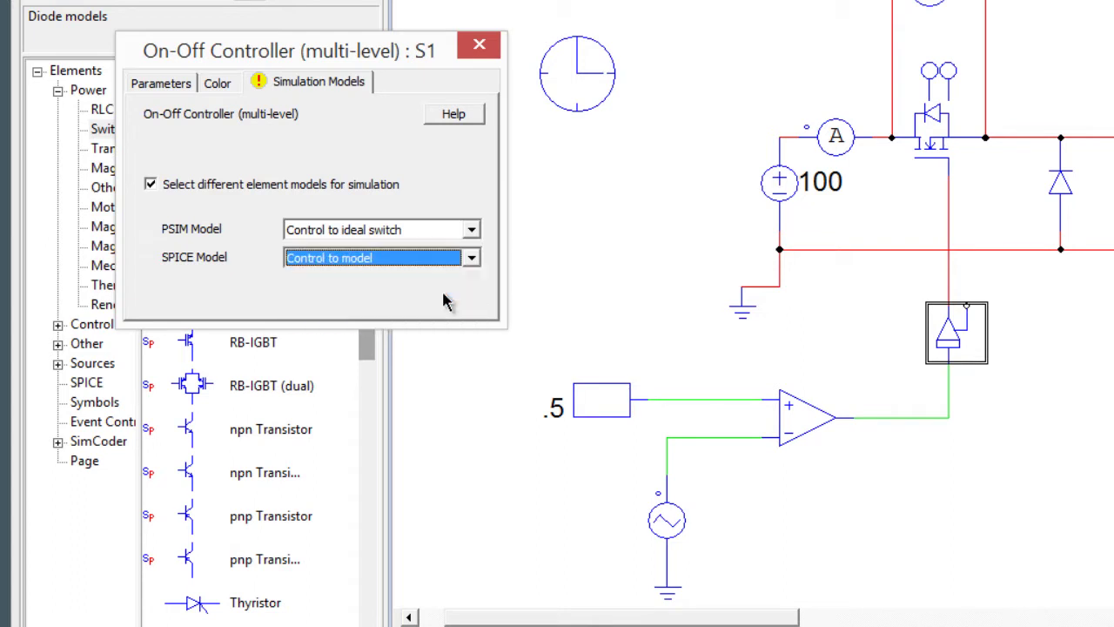
# Step: Set S1's gate voltage high to 15 and gate resistance to 2.5, then wire its reference to the MOSFET source
pyautogui.click(165, 82)
pyautogui.doubleClick(416, 222)
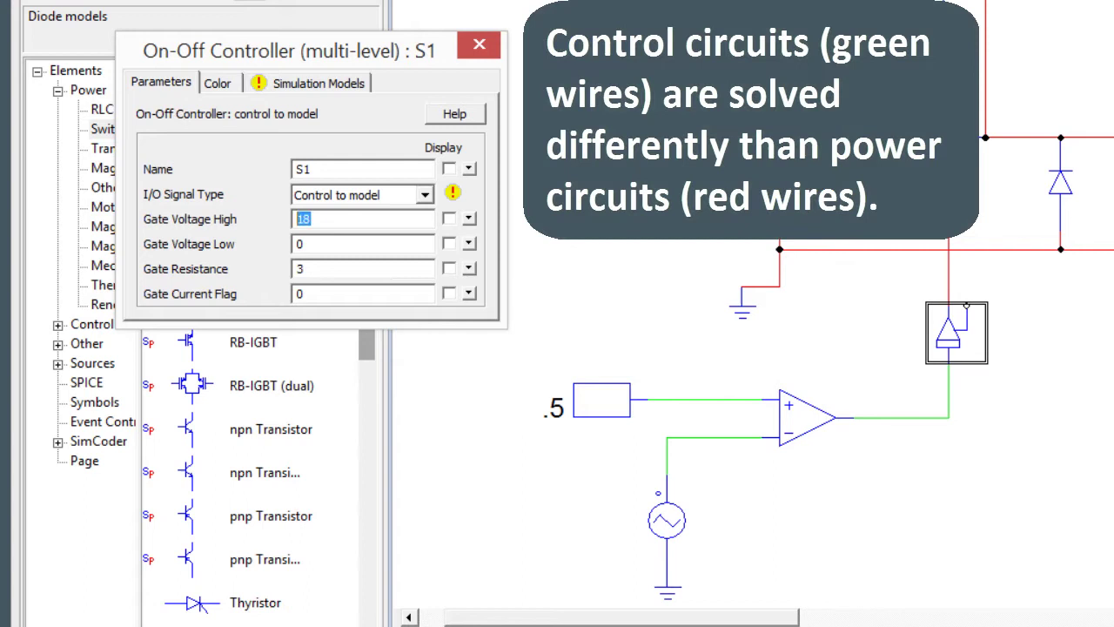
pyautogui.write('15')
pyautogui.press('Tab')
pyautogui.write('2.5')
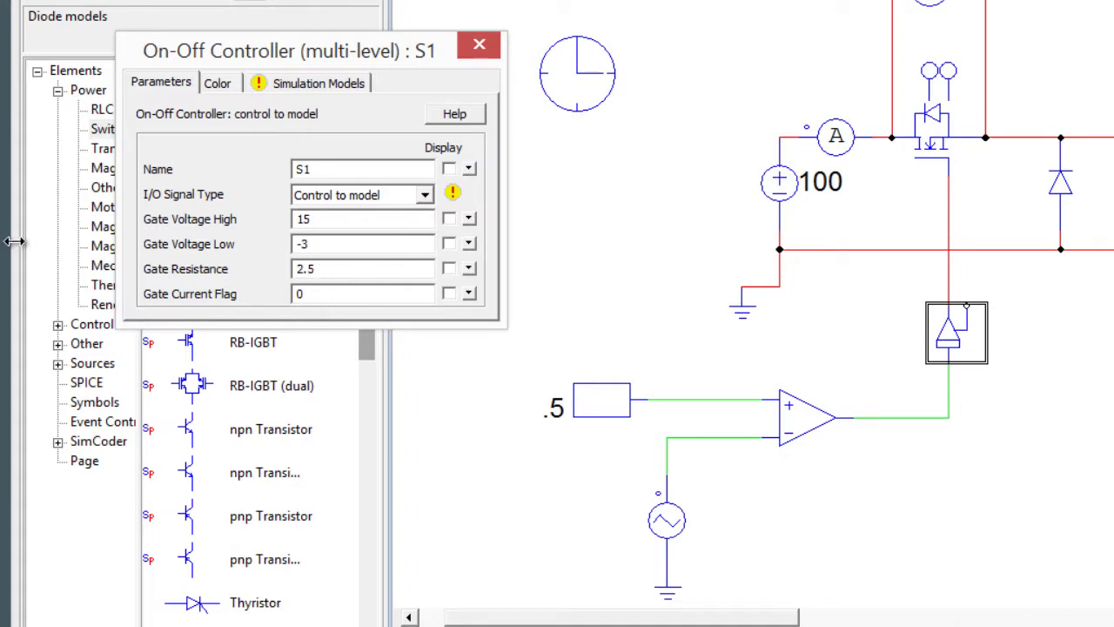
pyautogui.click(480, 48)
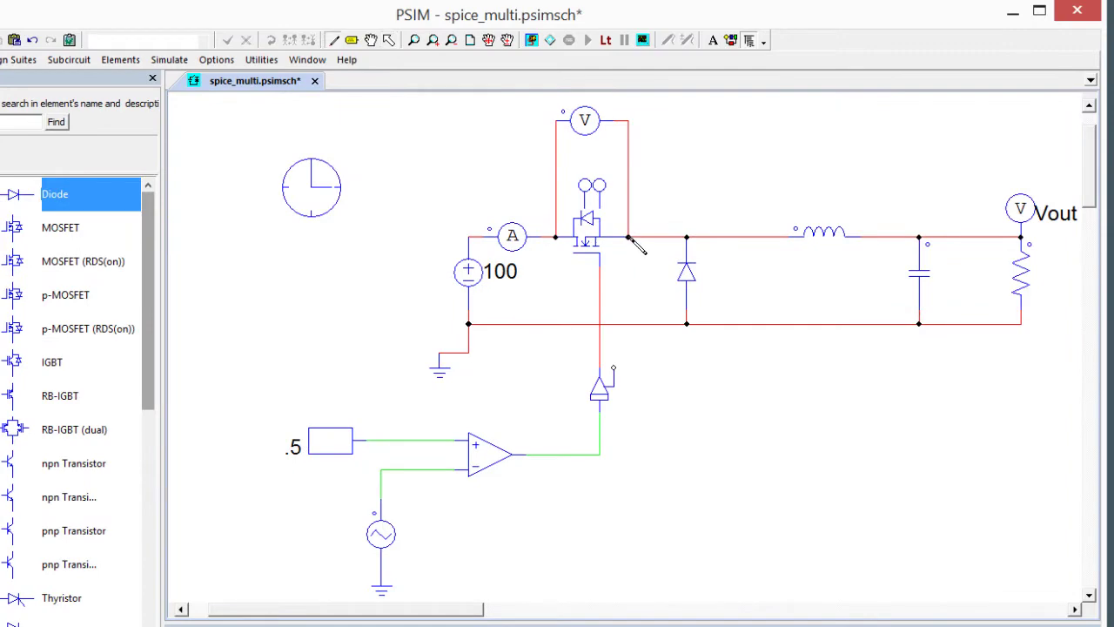
pyautogui.moveTo(630, 238); pyautogui.dragTo(615, 367)
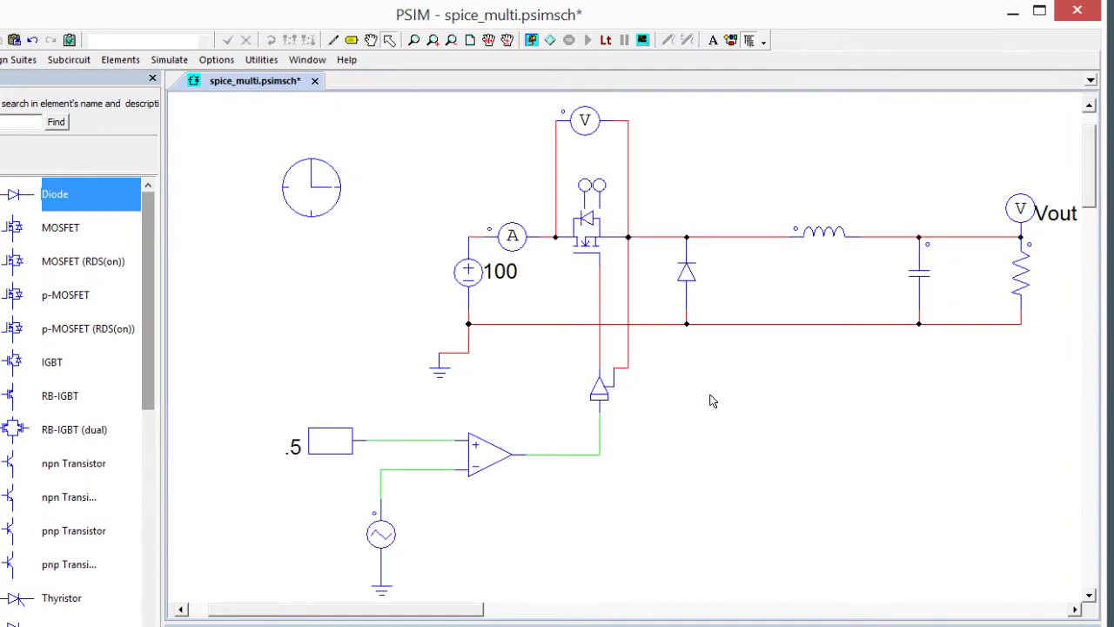
# Step: Give diode D4 separate models, keeping Ideal for PSIM, and set its model level to SPICE Model
pyautogui.doubleClick(687, 272)
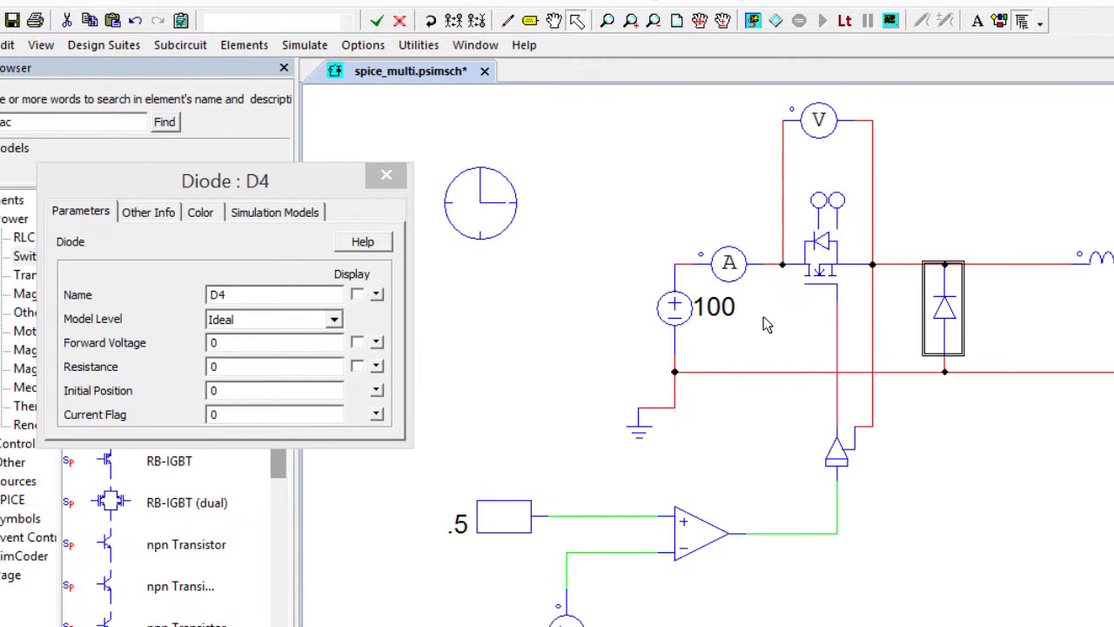
pyautogui.click(287, 212)
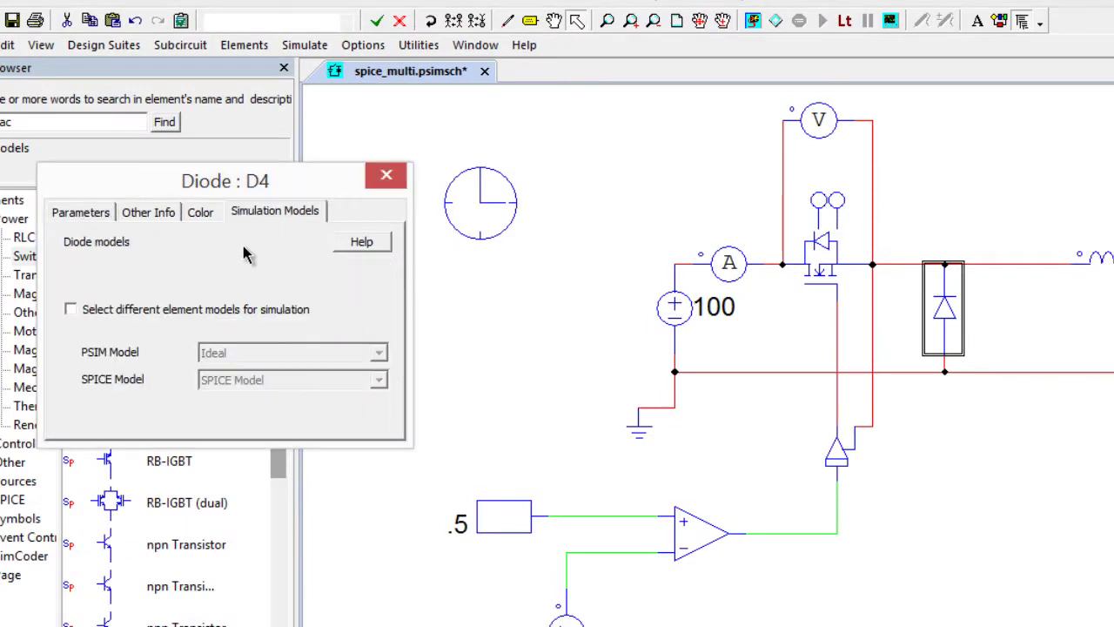
pyautogui.click(154, 311)
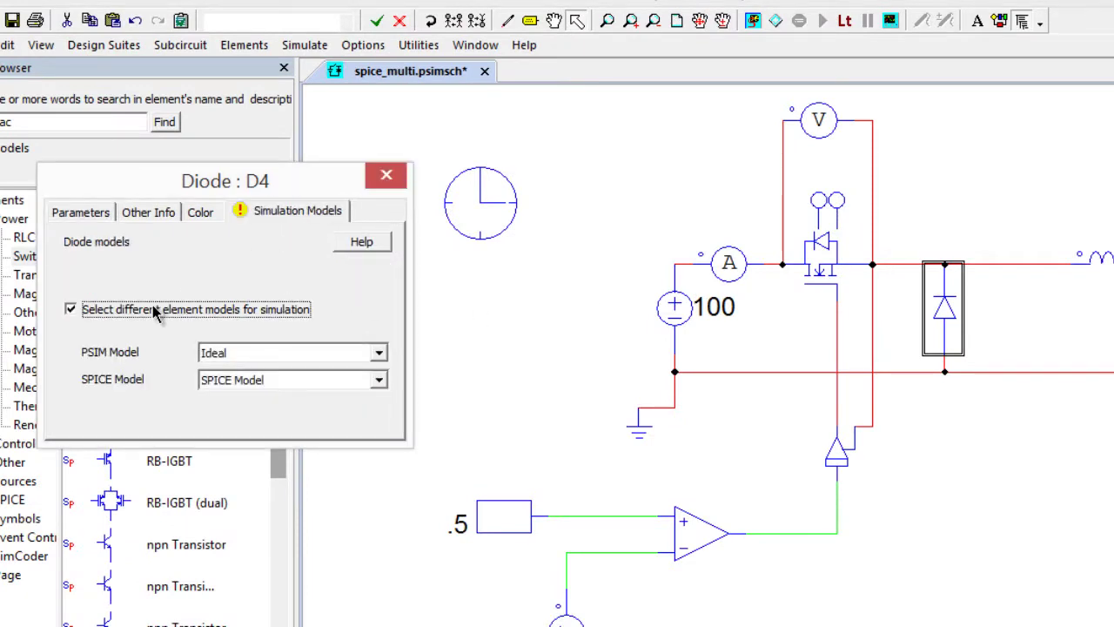
pyautogui.click(381, 354)
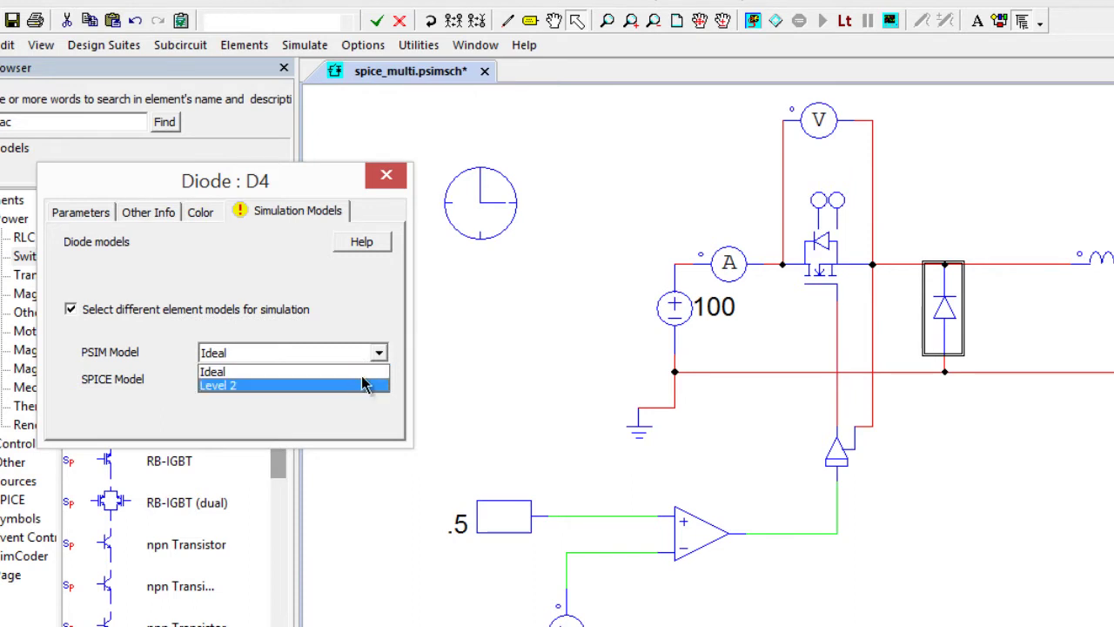
pyautogui.press('Escape')
pyautogui.click(378, 381)
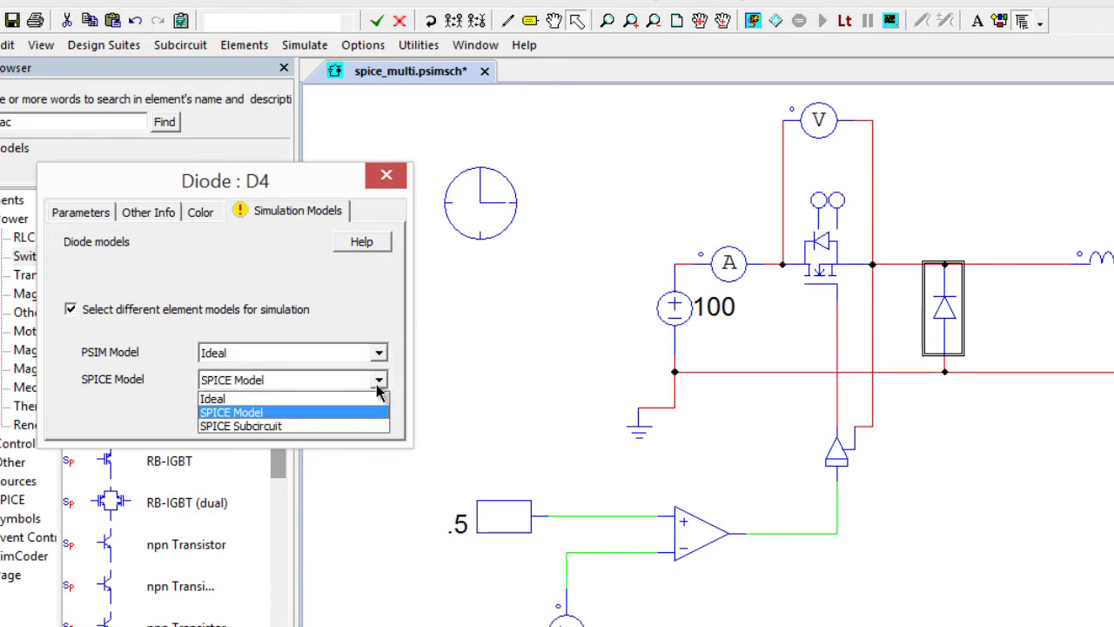
pyautogui.click(278, 414)
pyautogui.click(71, 213)
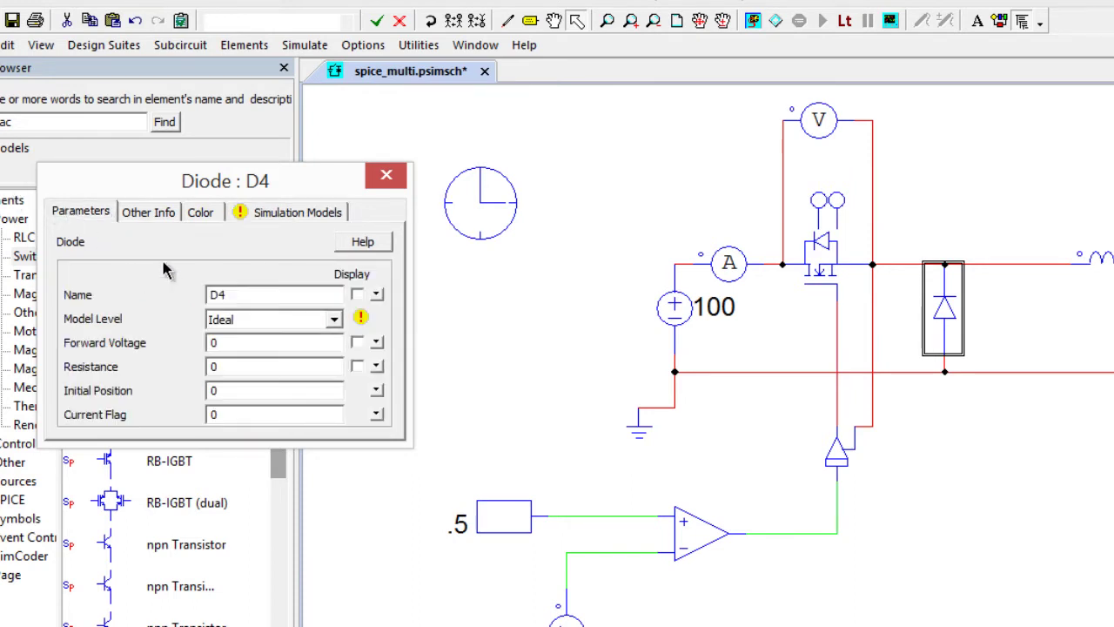
pyautogui.click(333, 320)
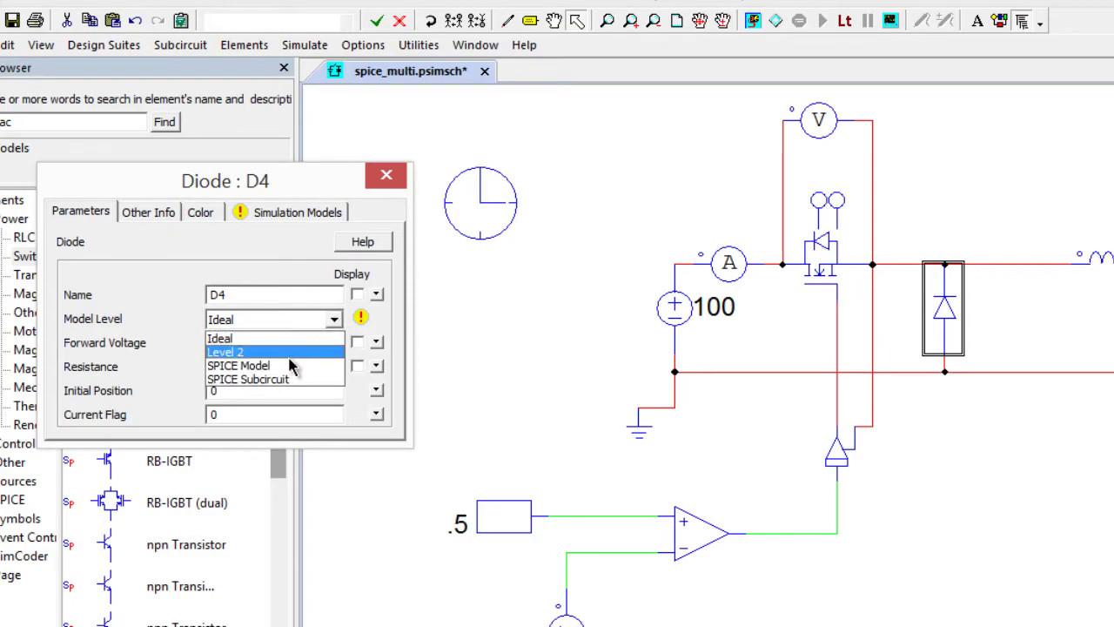
pyautogui.click(290, 366)
# Step: Sort the SPICE diode list by rated current and select RFN16T2D as D4's model
pyautogui.click(349, 342)
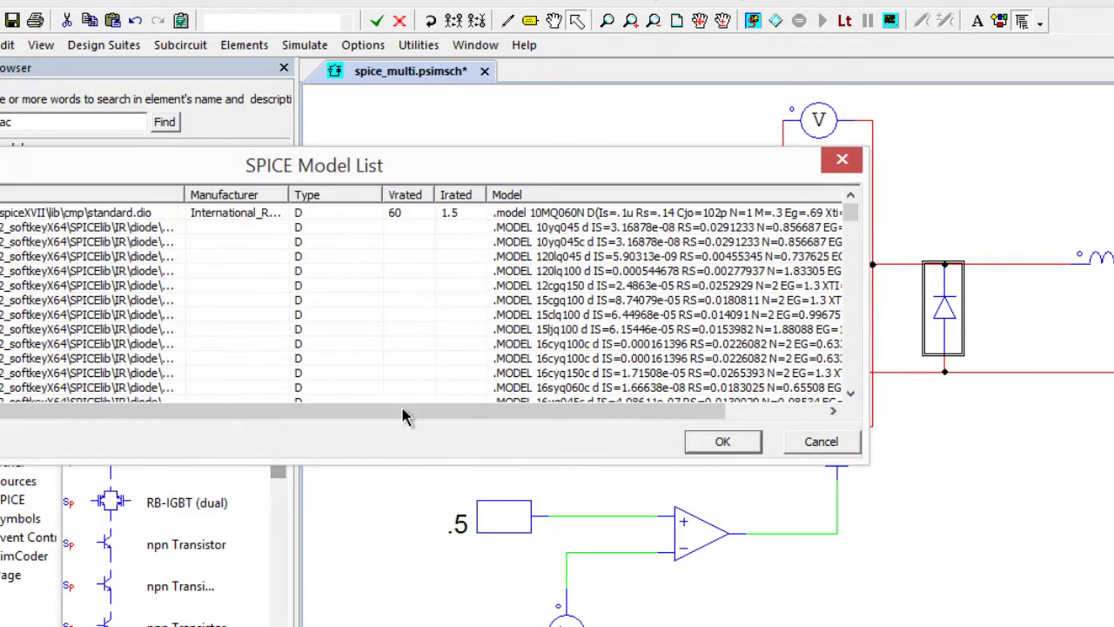
pyautogui.moveTo(431, 178); pyautogui.dragTo(727, 86)
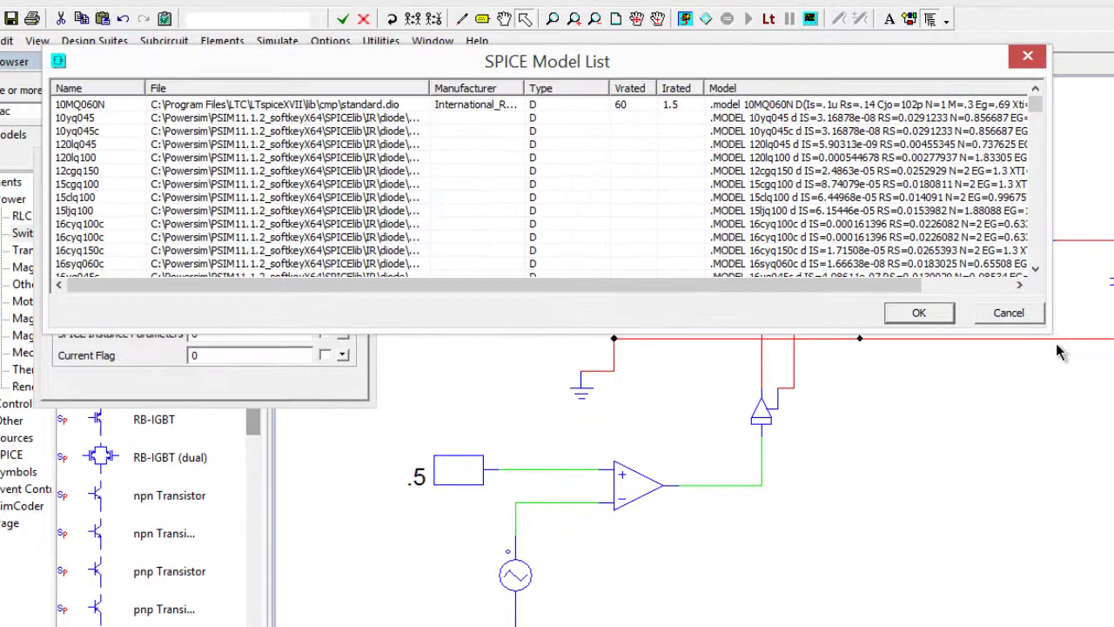
pyautogui.moveTo(1050, 334); pyautogui.dragTo(1097, 626)
pyautogui.click(302, 95)
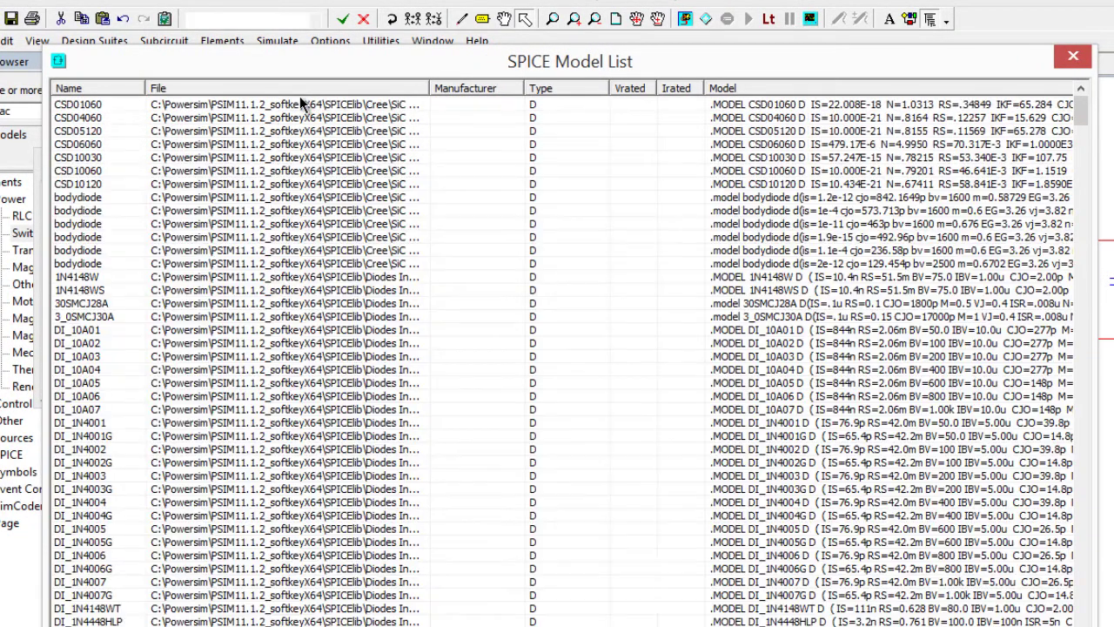
pyautogui.moveTo(430, 89); pyautogui.dragTo(484, 90)
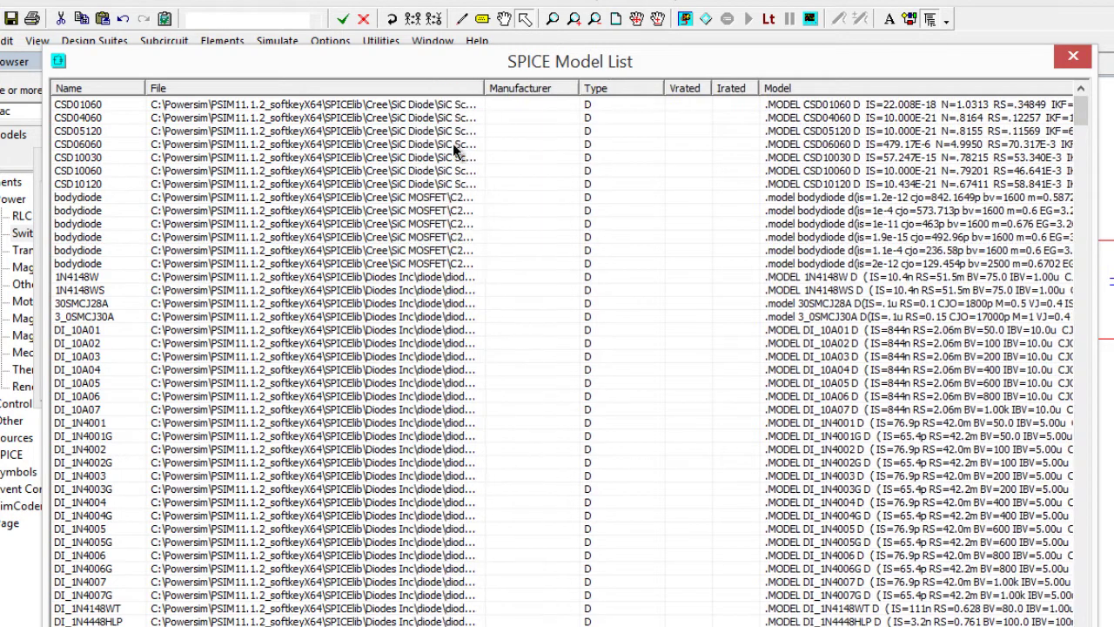
pyautogui.click(736, 89)
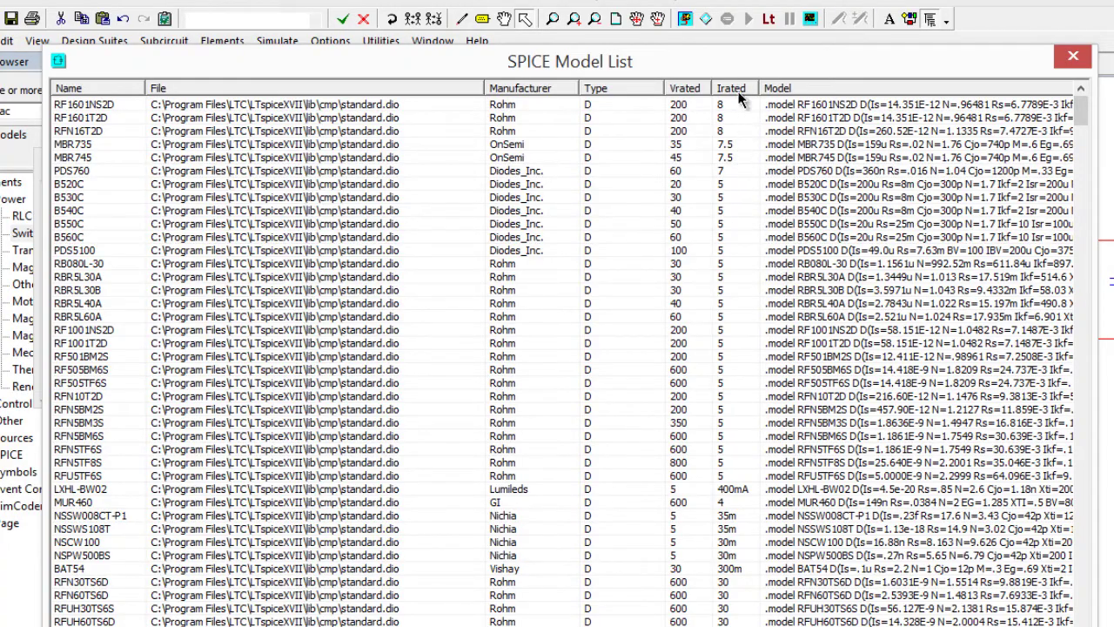
pyautogui.click(94, 133)
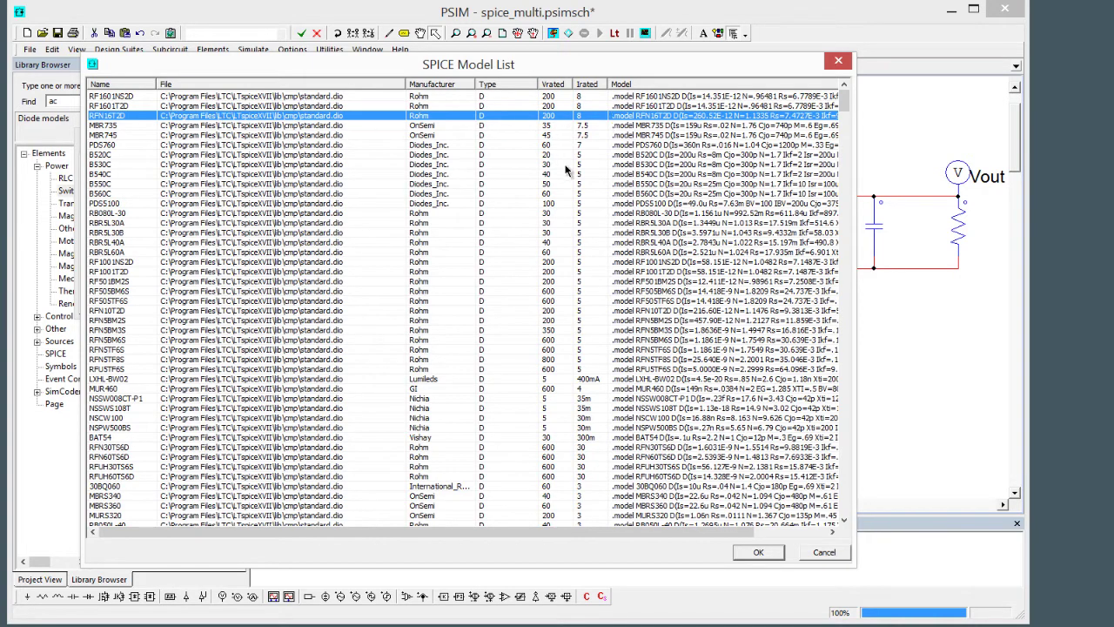
pyautogui.click(757, 554)
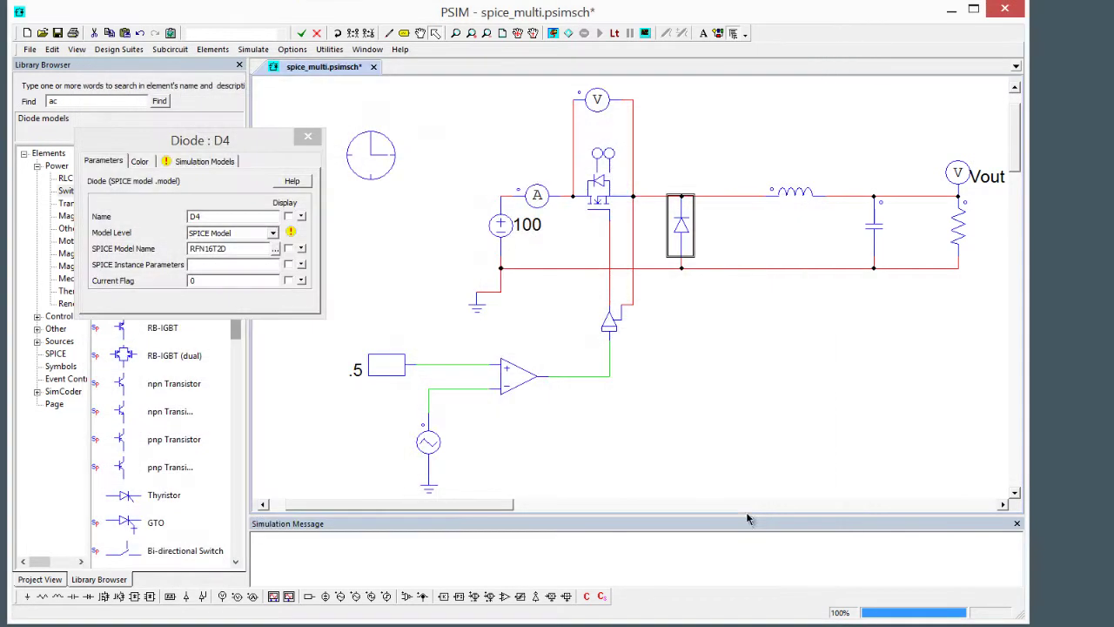
# Step: Close D4's dialog, recheck Q5's model settings, and run the circuit in LTspice
pyautogui.click(312, 138)
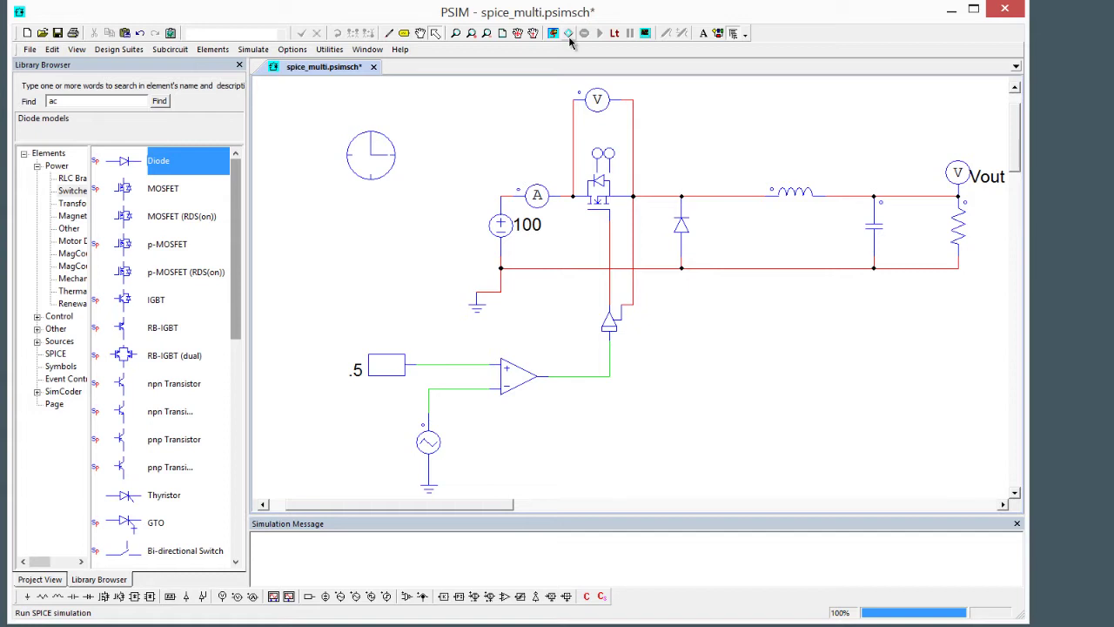
pyautogui.doubleClick(597, 200)
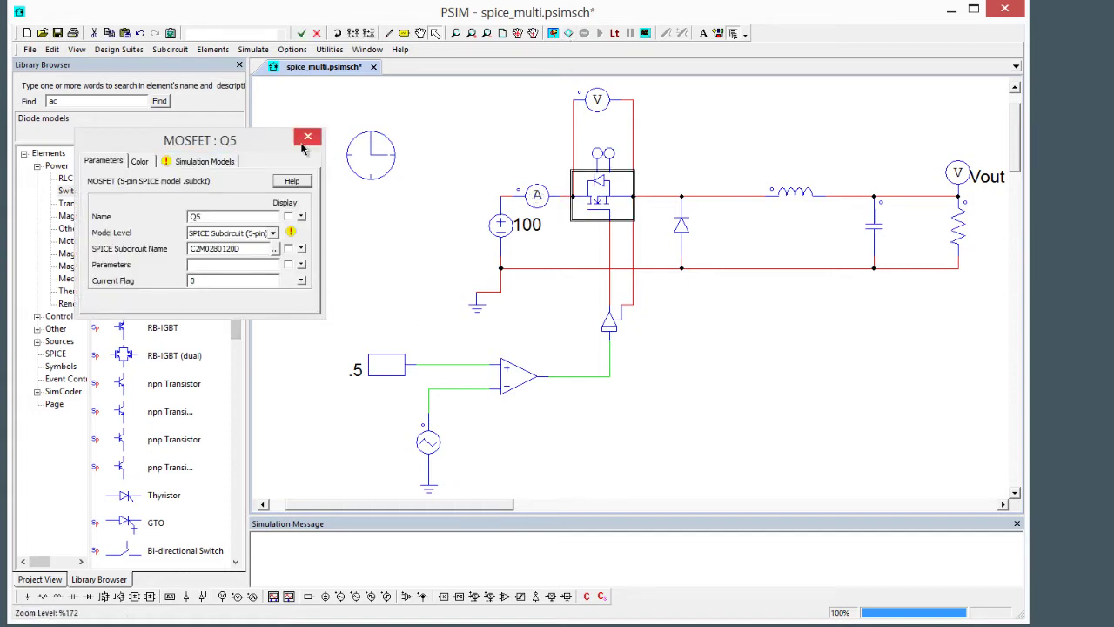
pyautogui.click(304, 146)
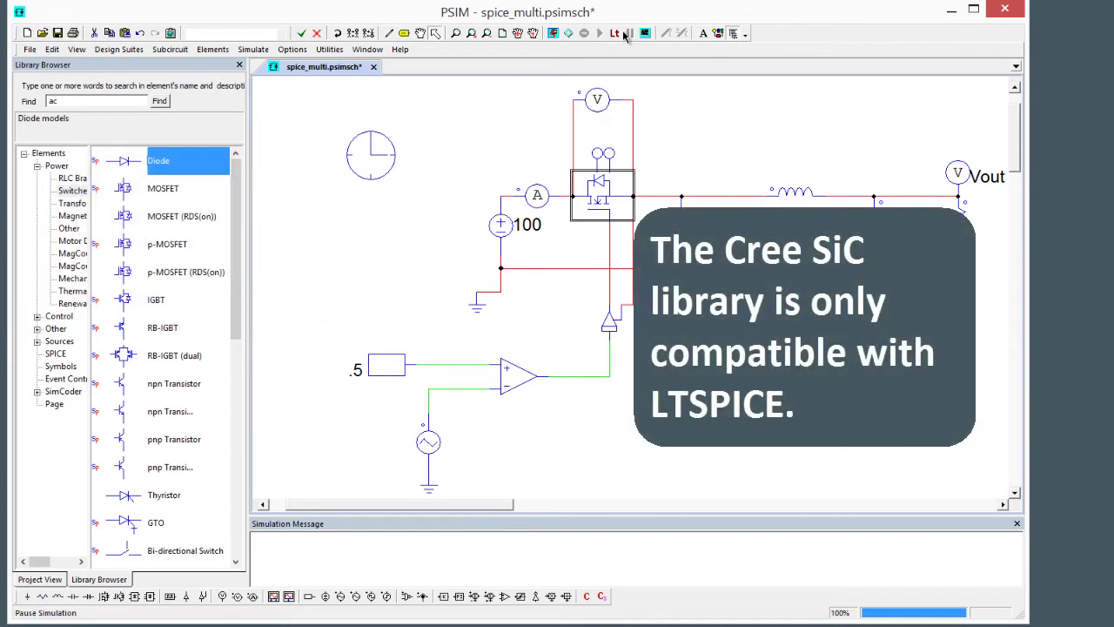
pyautogui.click(613, 34)
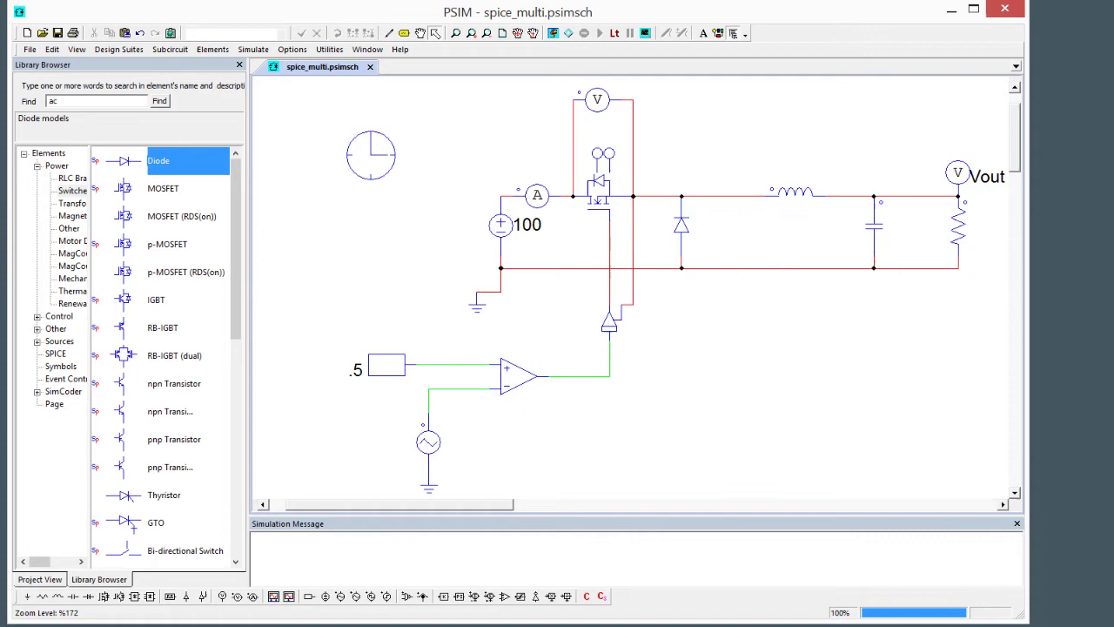
# Step: Save the waveforms over the existing PSIM.smv, then rerun the LTspice simulation
pyautogui.click(75, 135)
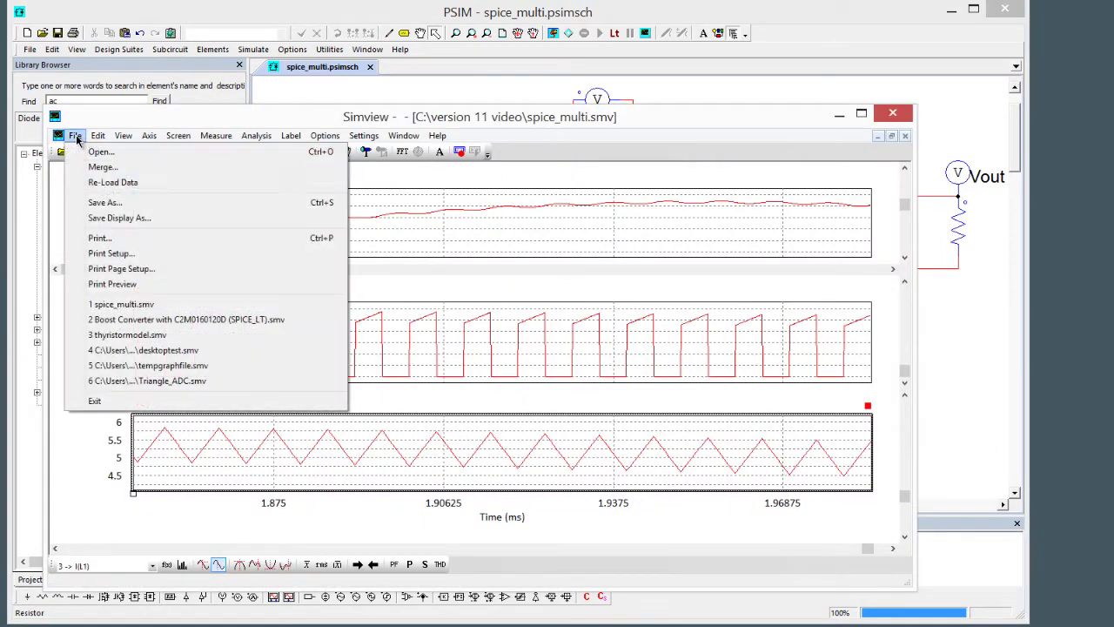
pyautogui.click(112, 202)
pyautogui.click(405, 284)
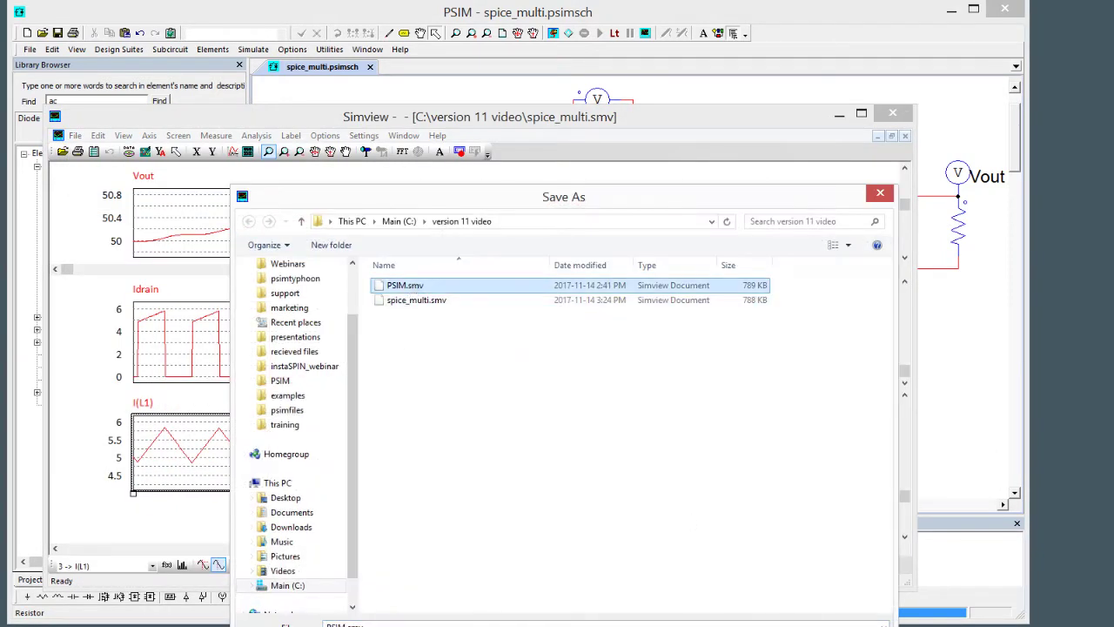
pyautogui.press('Return')
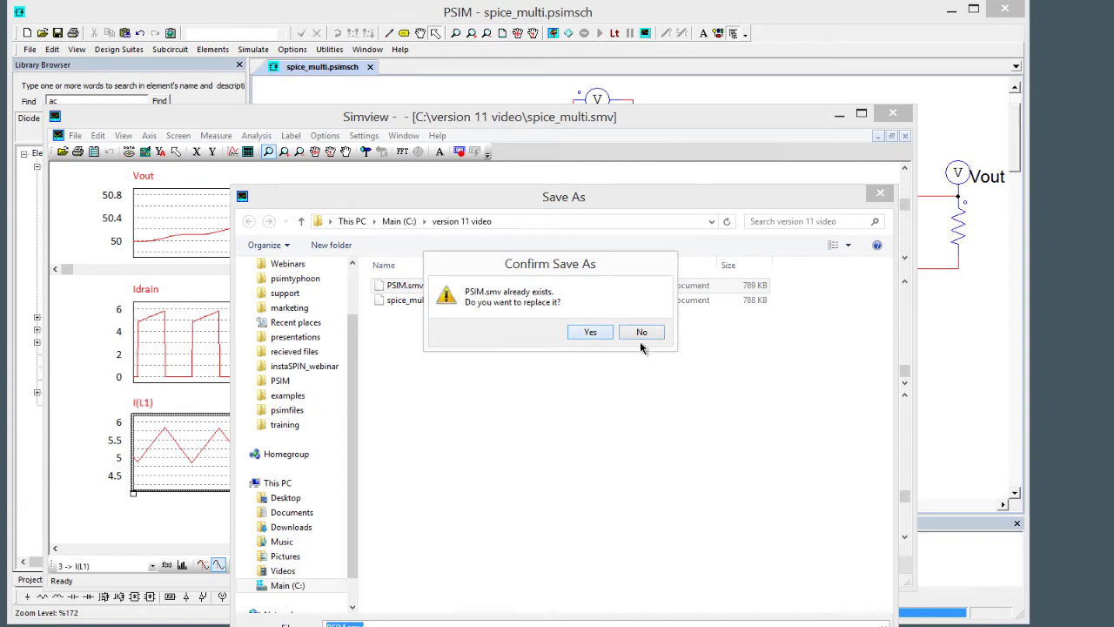
pyautogui.click(949, 359)
pyautogui.click(615, 35)
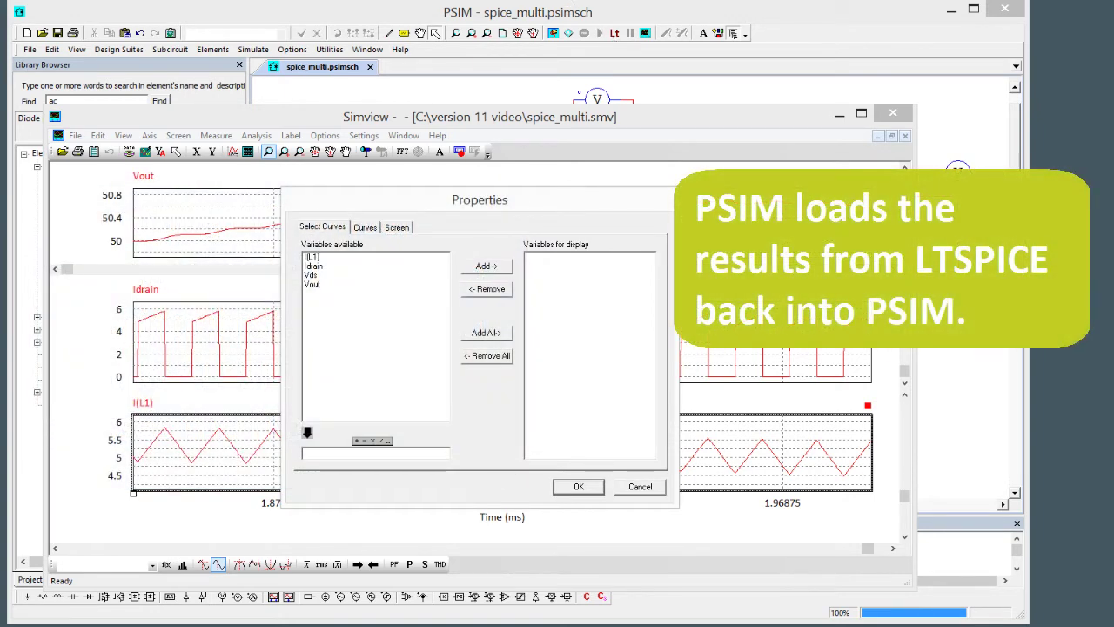
# Step: Plot the LTspice Vout curve, then add Idrain as a second plot below it
pyautogui.doubleClick(317, 284)
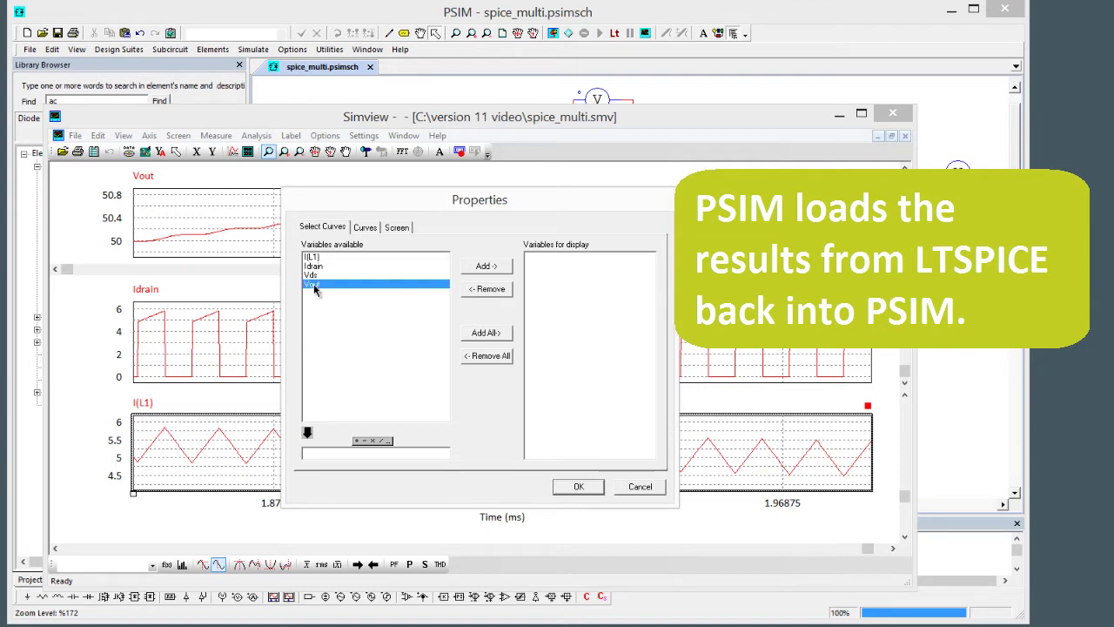
pyautogui.click(577, 488)
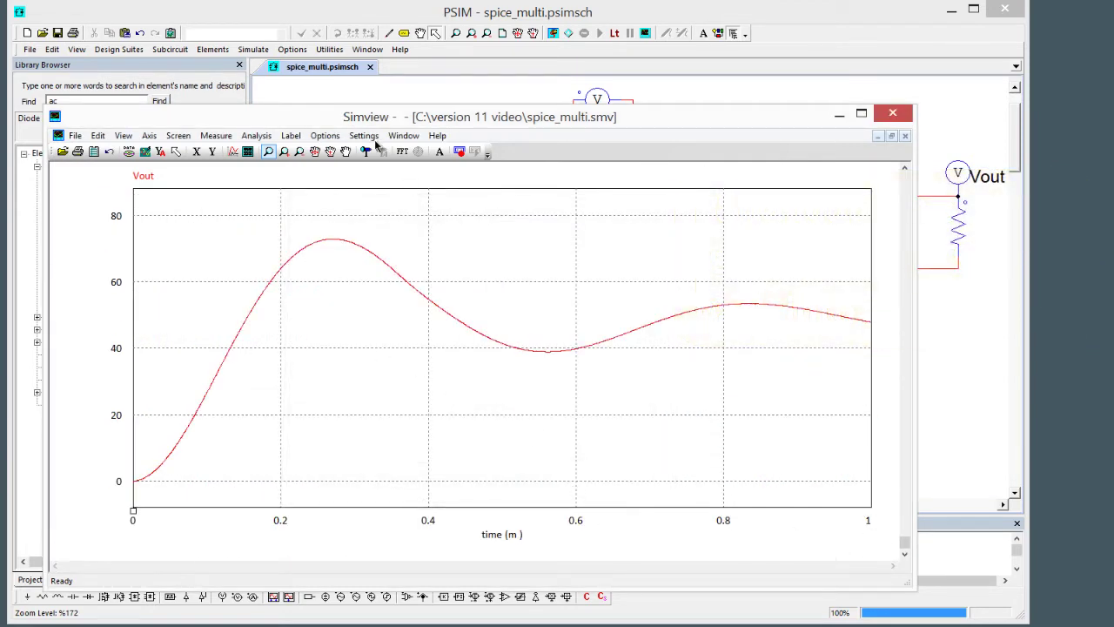
pyautogui.click(247, 152)
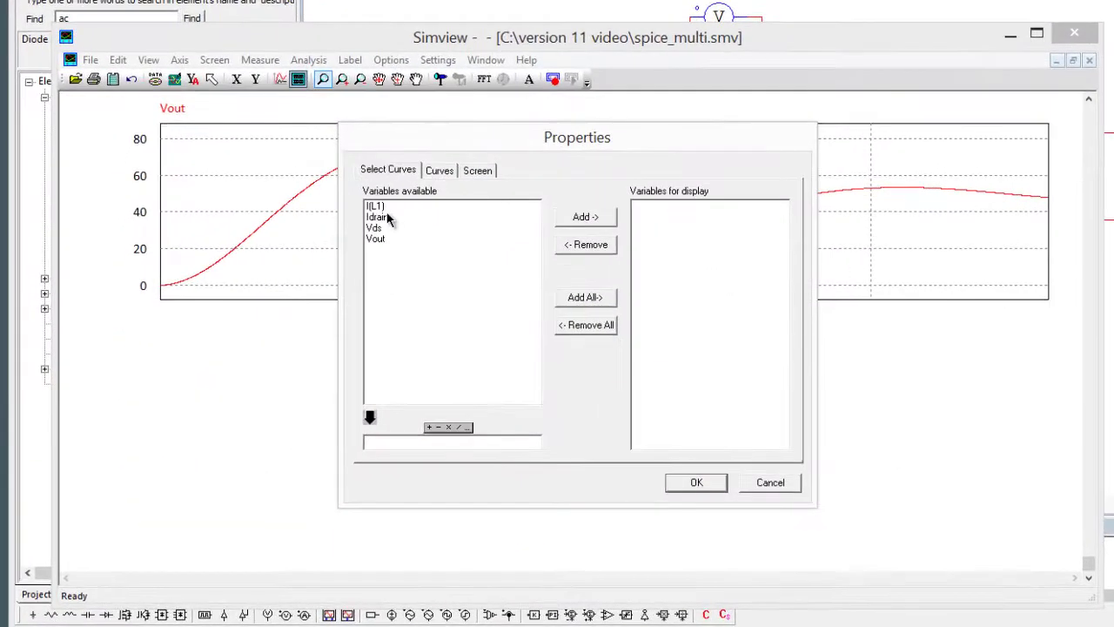
pyautogui.doubleClick(388, 218)
pyautogui.click(722, 488)
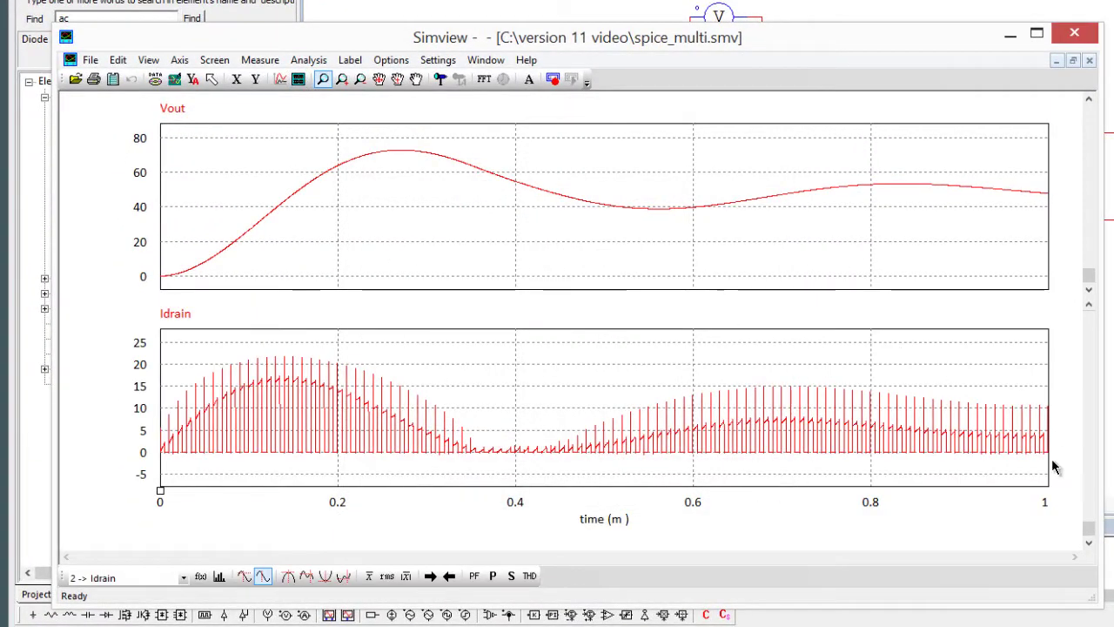
# Step: Zoom from 0.9–0.95 ms down to the Idrain turn-on spike near 0.93 ms
pyautogui.moveTo(969, 383); pyautogui.dragTo(1006, 462)
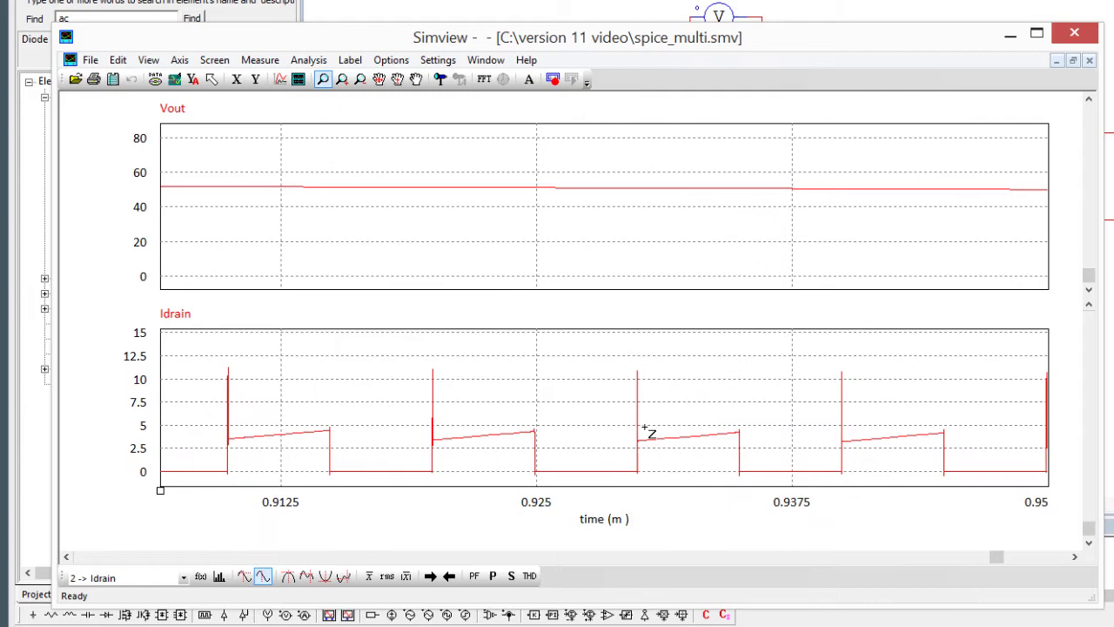
pyautogui.moveTo(621, 369); pyautogui.dragTo(676, 462)
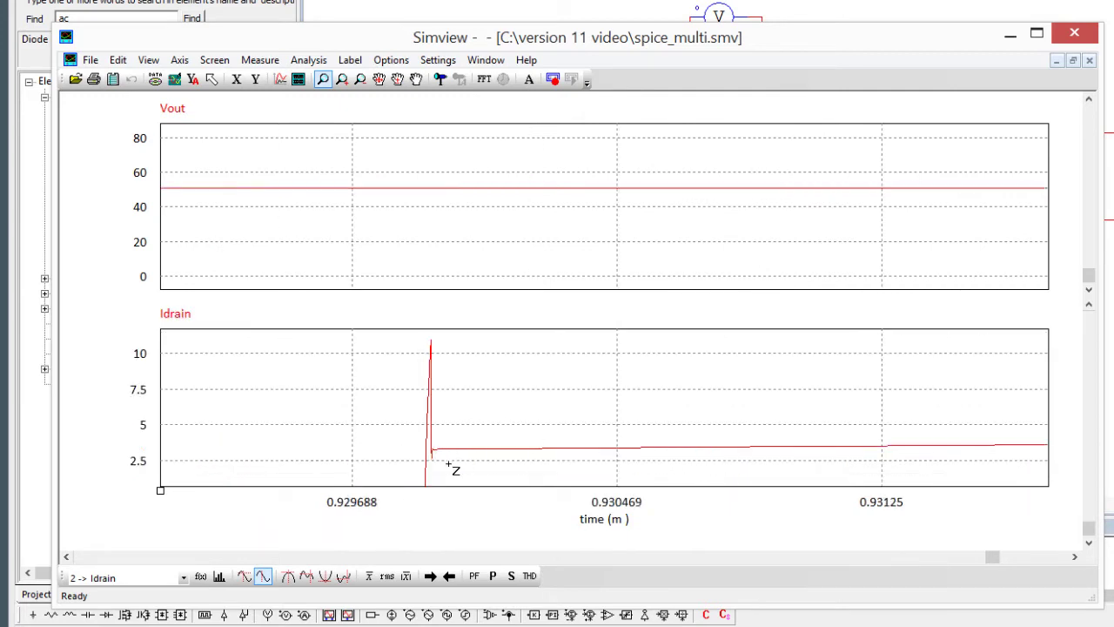
pyautogui.moveTo(401, 324); pyautogui.dragTo(459, 465)
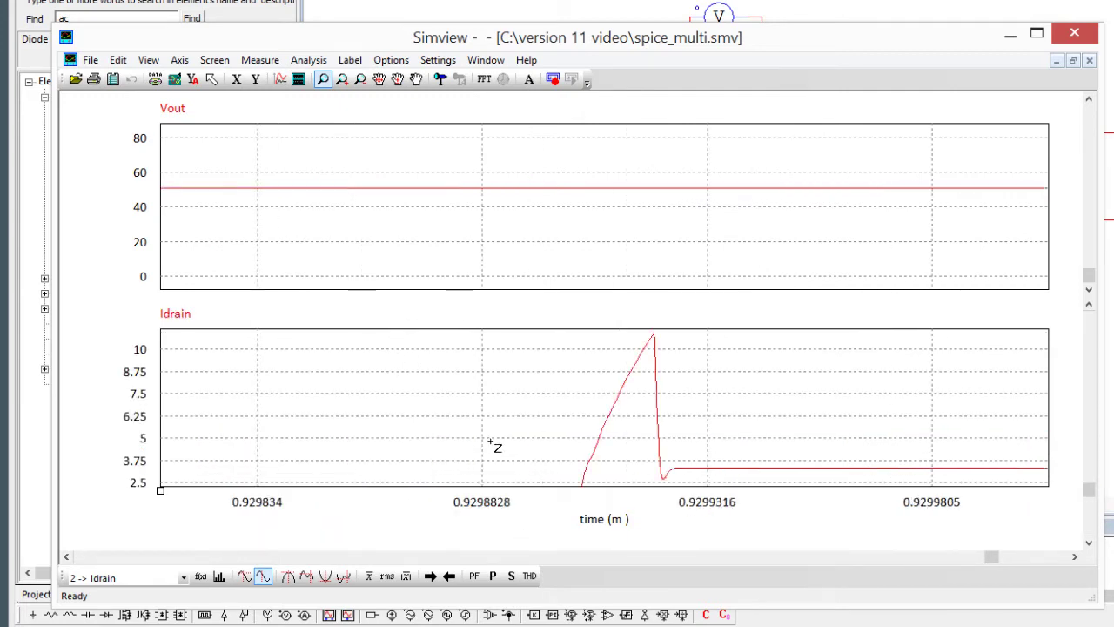
# Step: Merge the PSIM.smv results and overlay Idrain_(PSIM) on the Idrain plot
pyautogui.click(90, 59)
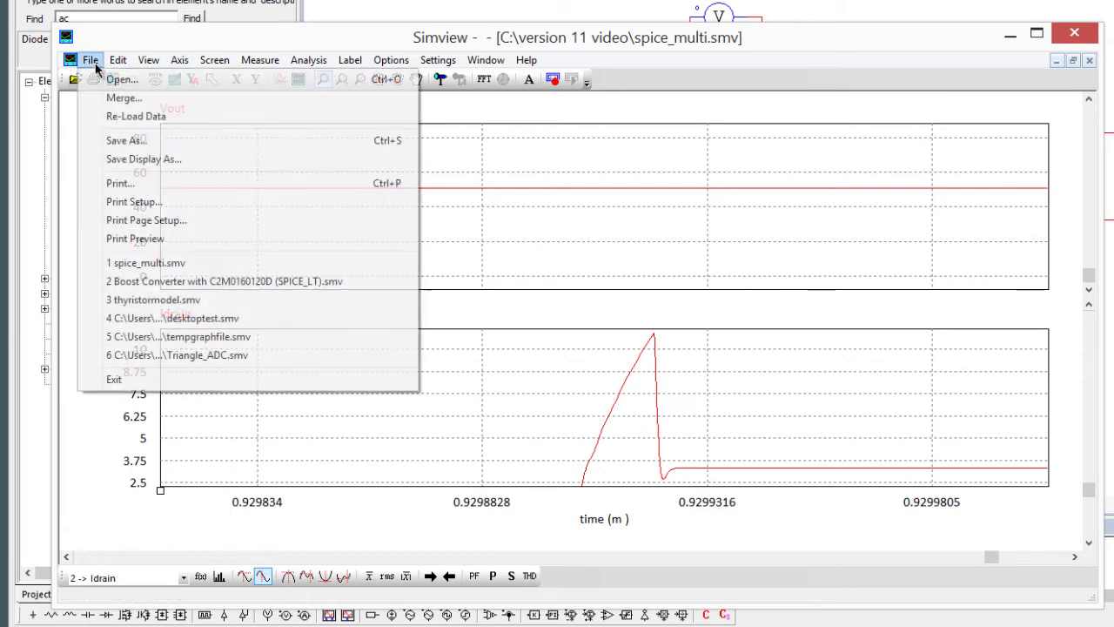
pyautogui.click(111, 99)
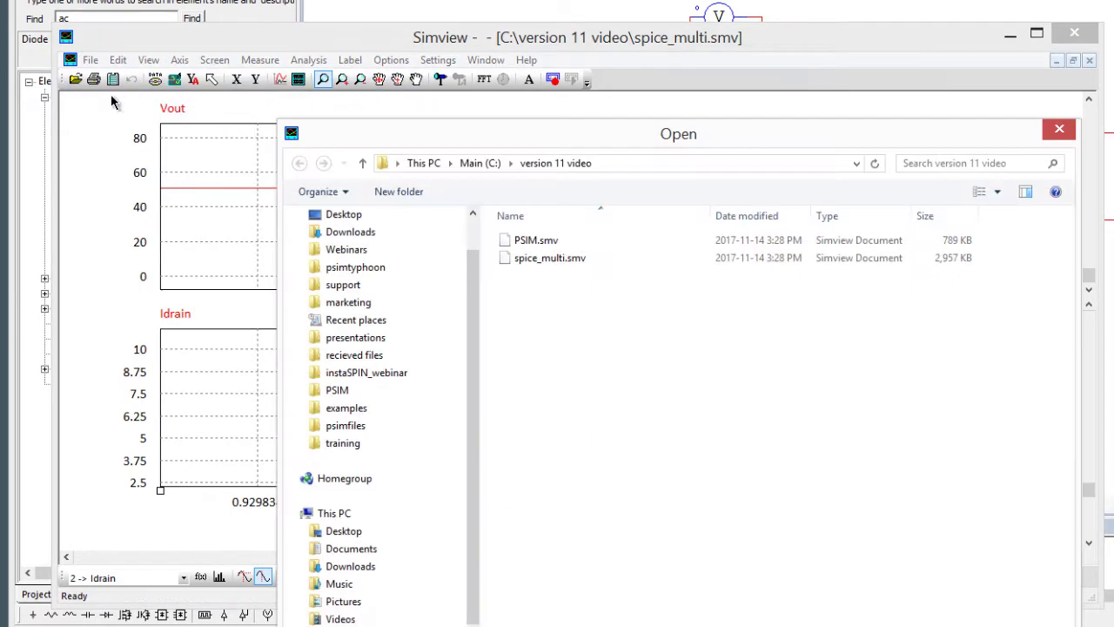
pyautogui.click(531, 240)
pyautogui.press('Return')
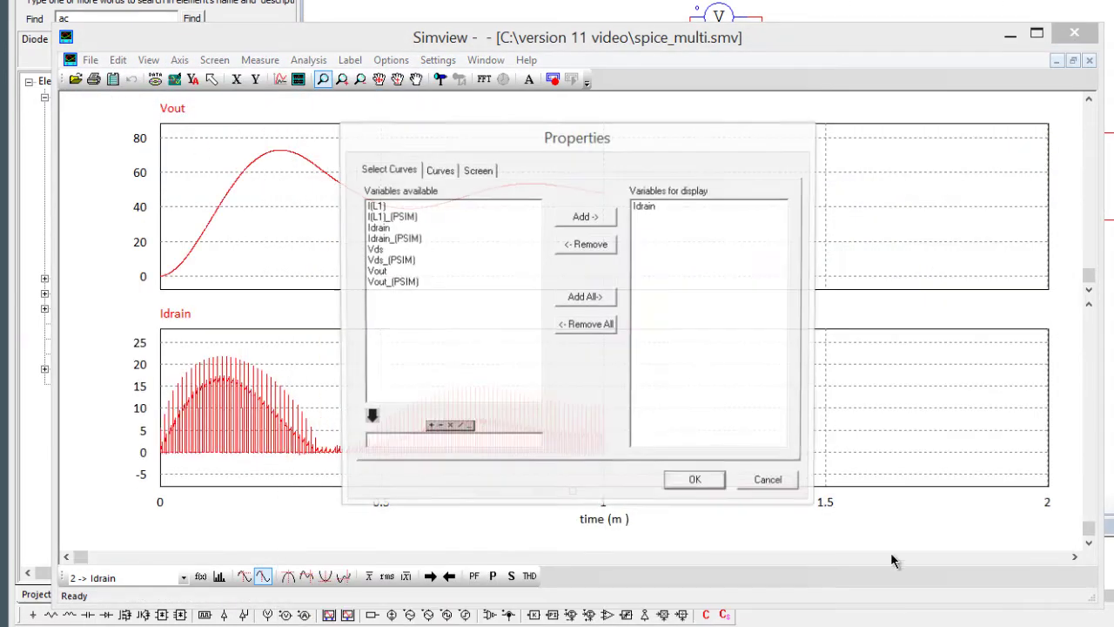
pyautogui.doubleClick(410, 241)
pyautogui.click(700, 483)
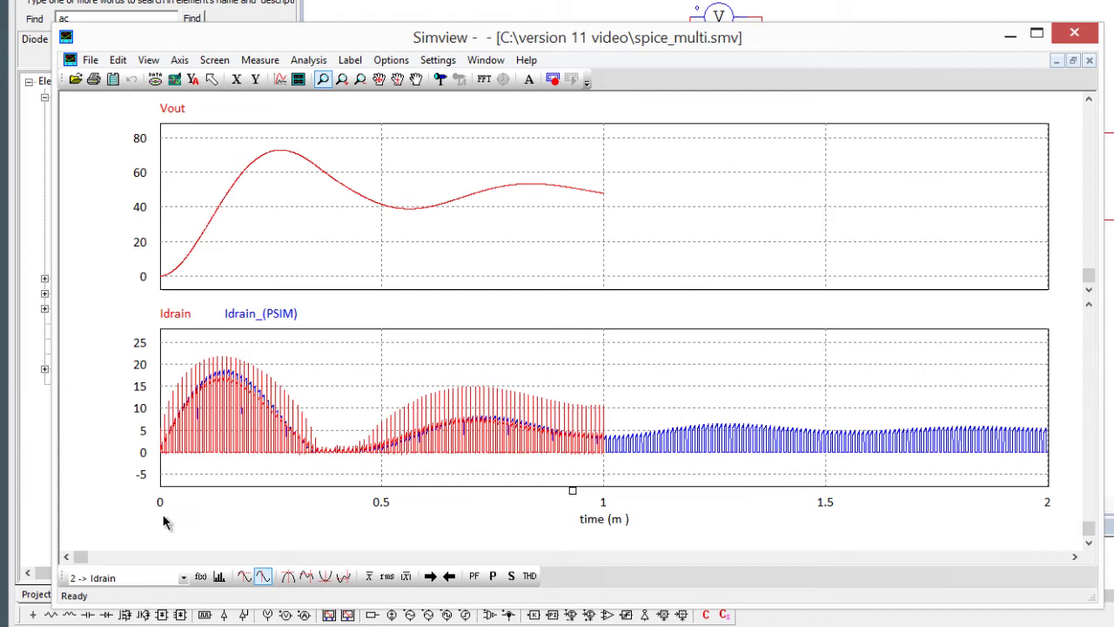
# Step: Add a third plot comparing Vds with Vds_(PSIM)
pyautogui.click(298, 79)
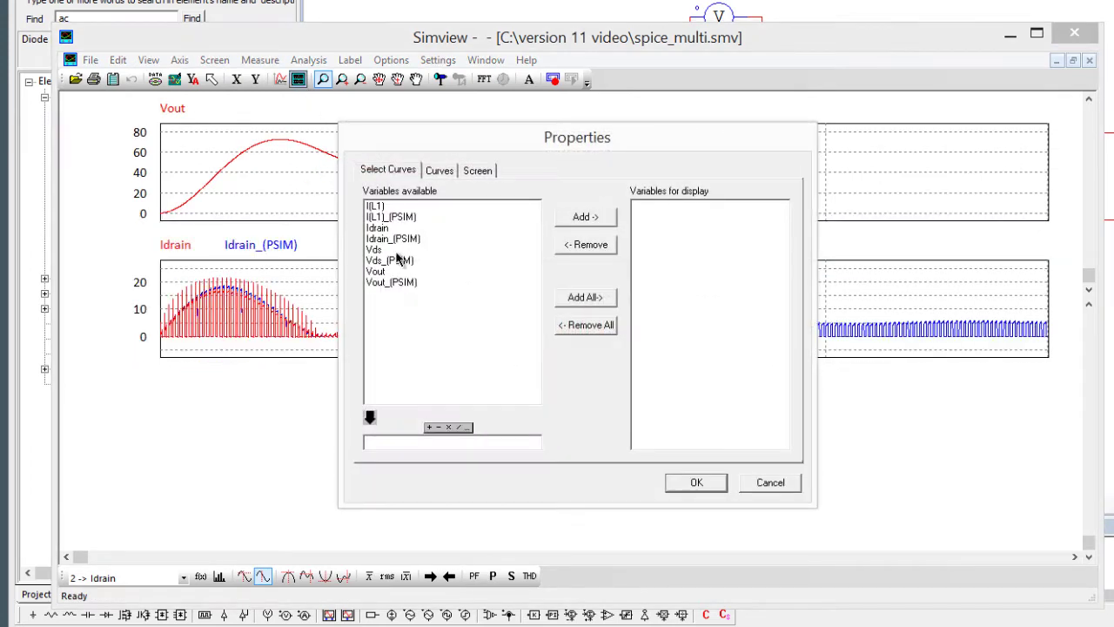
pyautogui.click(383, 250)
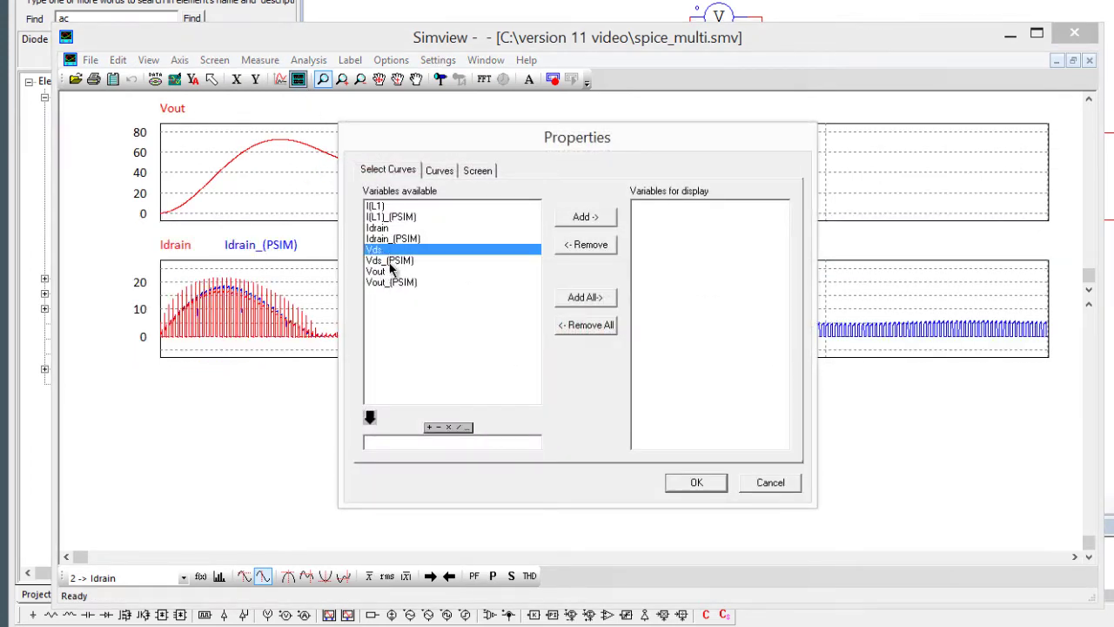
pyautogui.keyDown('shift'); pyautogui.click(387, 260); pyautogui.keyUp('shift')
pyautogui.click(585, 216)
pyautogui.click(696, 483)
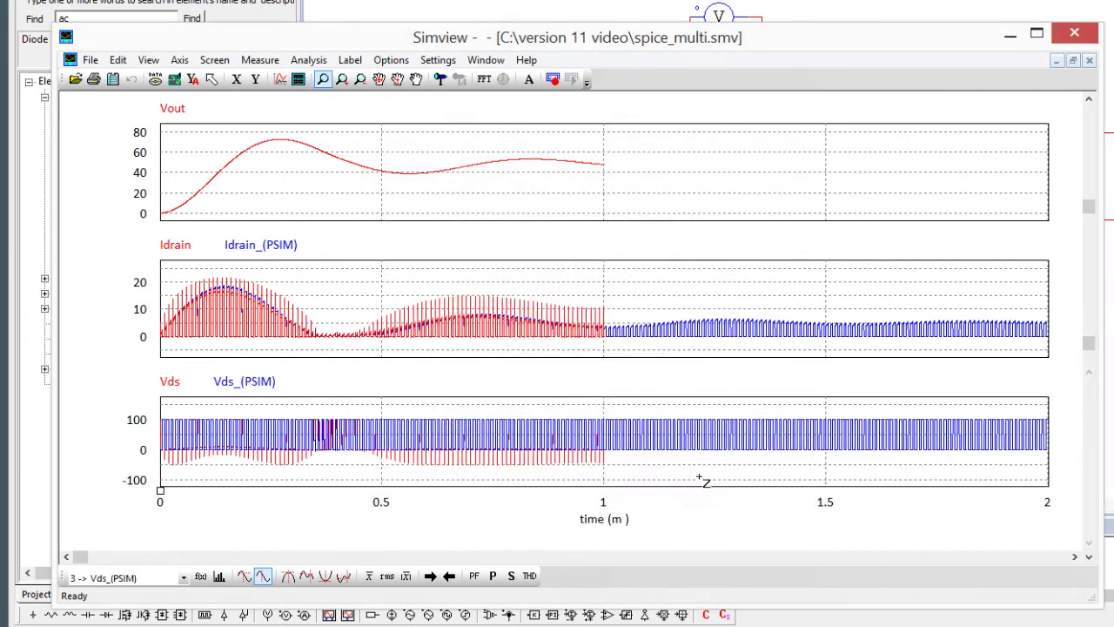
# Step: Add a fourth plot overlaying I(L1) with I(L1)_(PSIM)
pyautogui.click(305, 82)
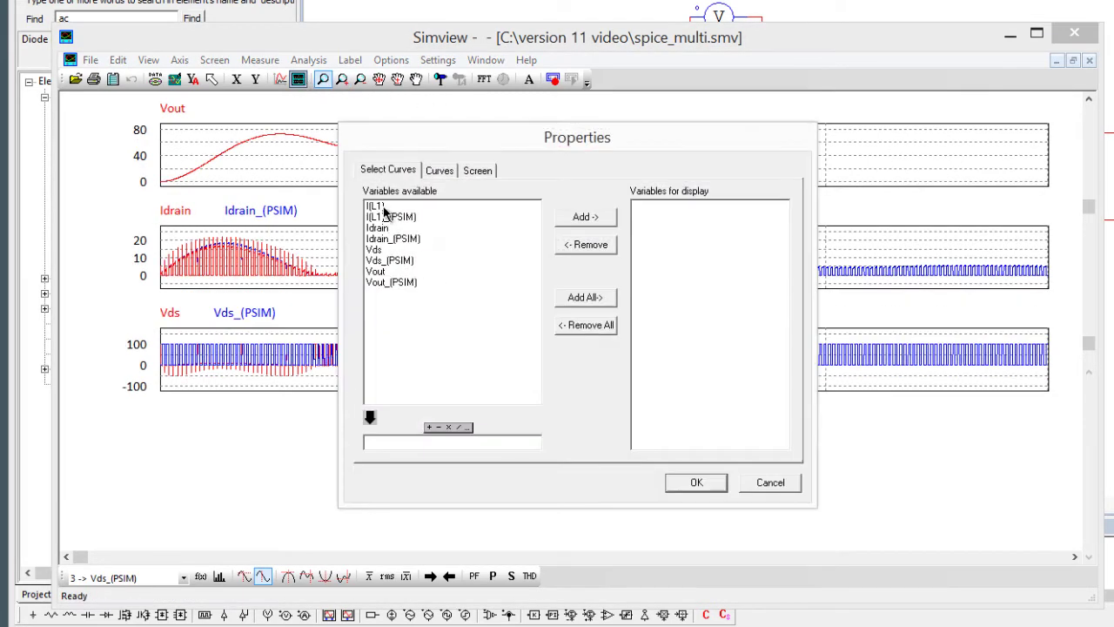
pyautogui.click(383, 206)
pyautogui.keyDown('shift'); pyautogui.click(390, 217); pyautogui.keyUp('shift')
pyautogui.click(599, 218)
pyautogui.click(712, 485)
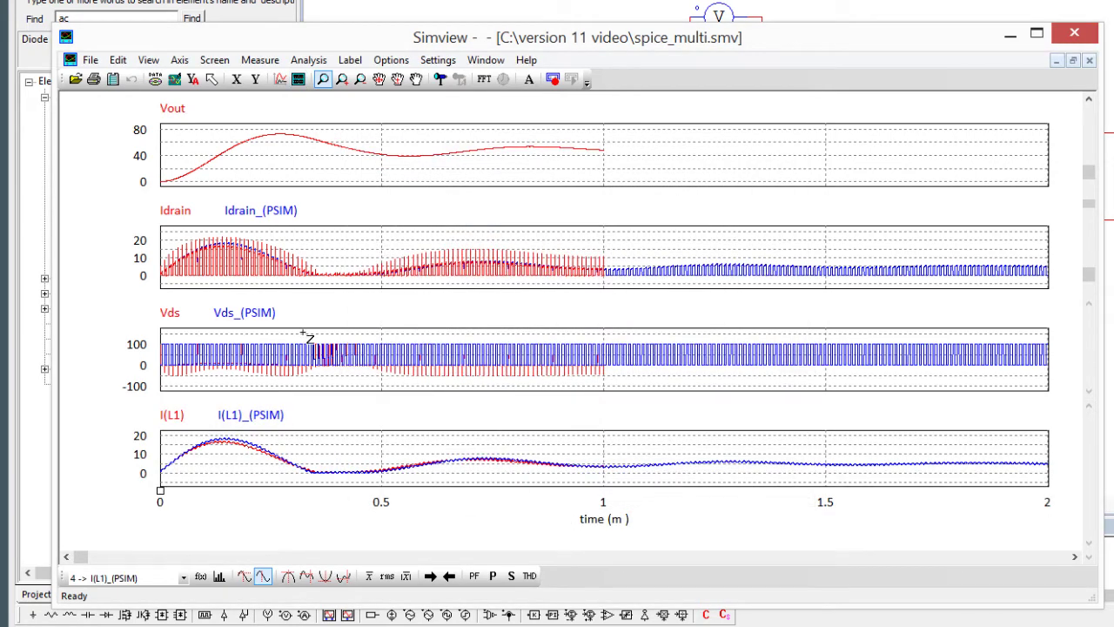
# Step: Zoom to a few switching cycles, auto-scale, then zoom onto the transition near 0.18 ms
pyautogui.click(247, 233)
pyautogui.moveTo(247, 235); pyautogui.dragTo(269, 290)
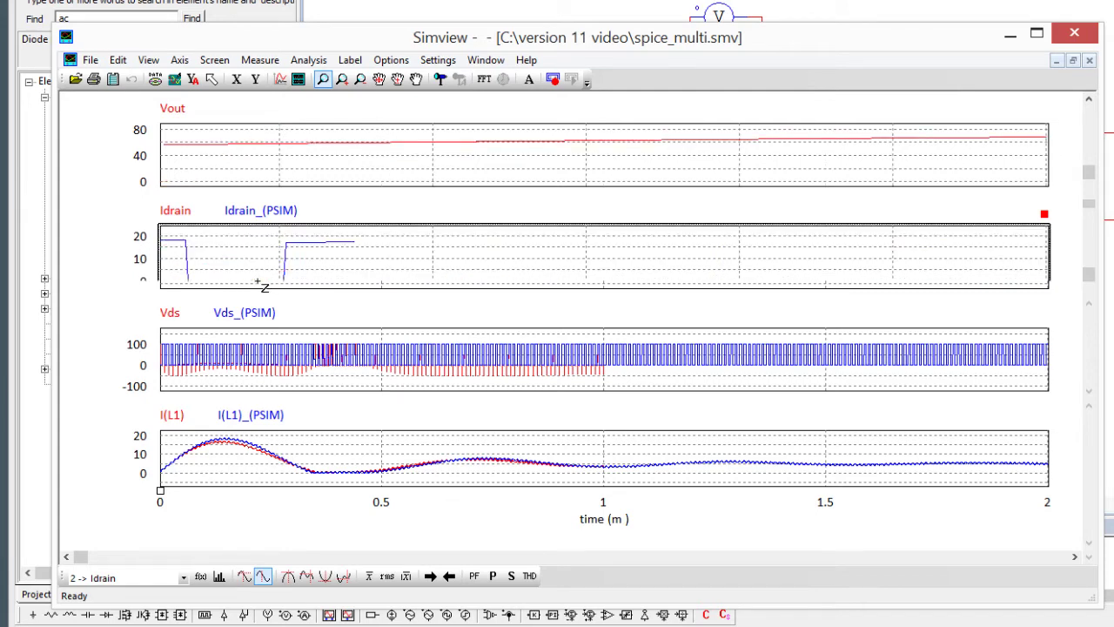
pyautogui.click(193, 79)
pyautogui.click(275, 338)
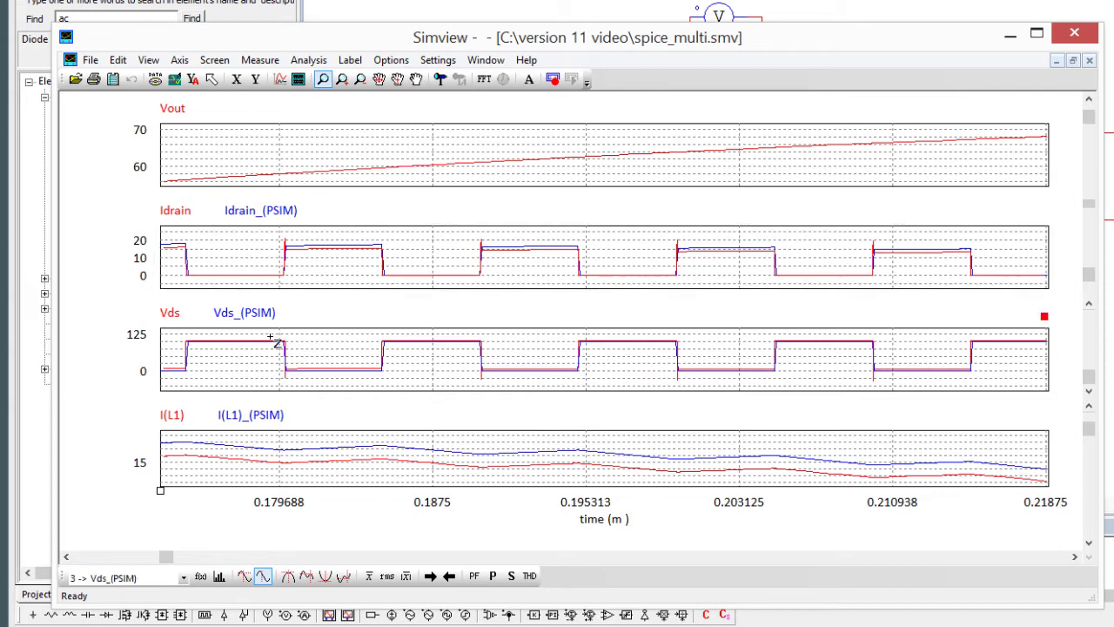
pyautogui.moveTo(274, 336); pyautogui.dragTo(307, 390)
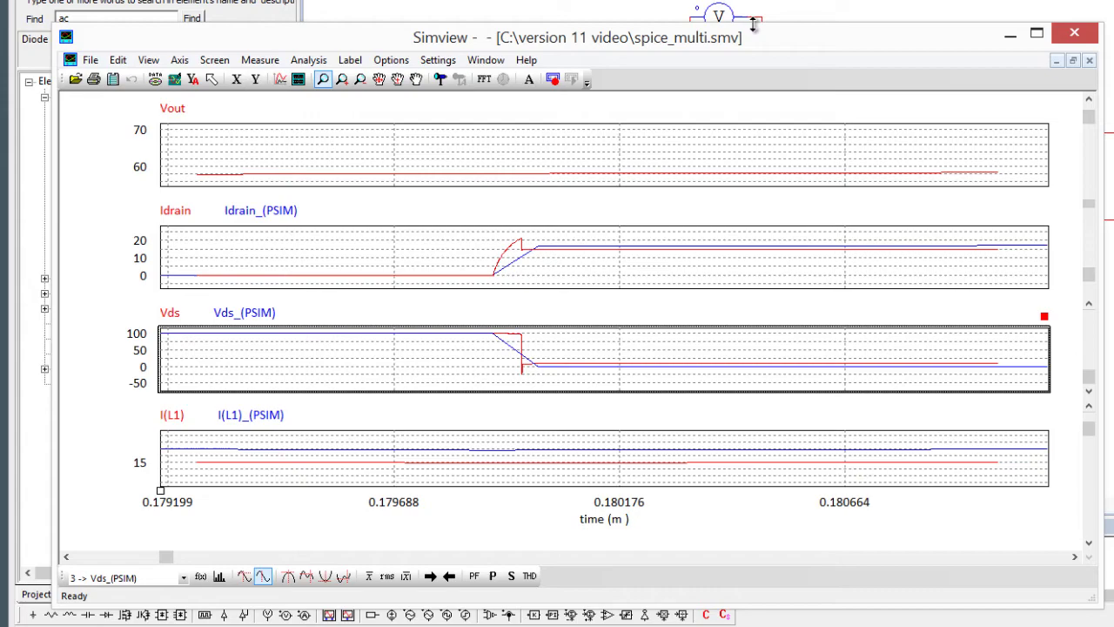
# Step: Show PSIM's Simulation Control SPICE settings: transient, 1u step, 0.001 end, Gear order 6
pyautogui.click(809, 11)
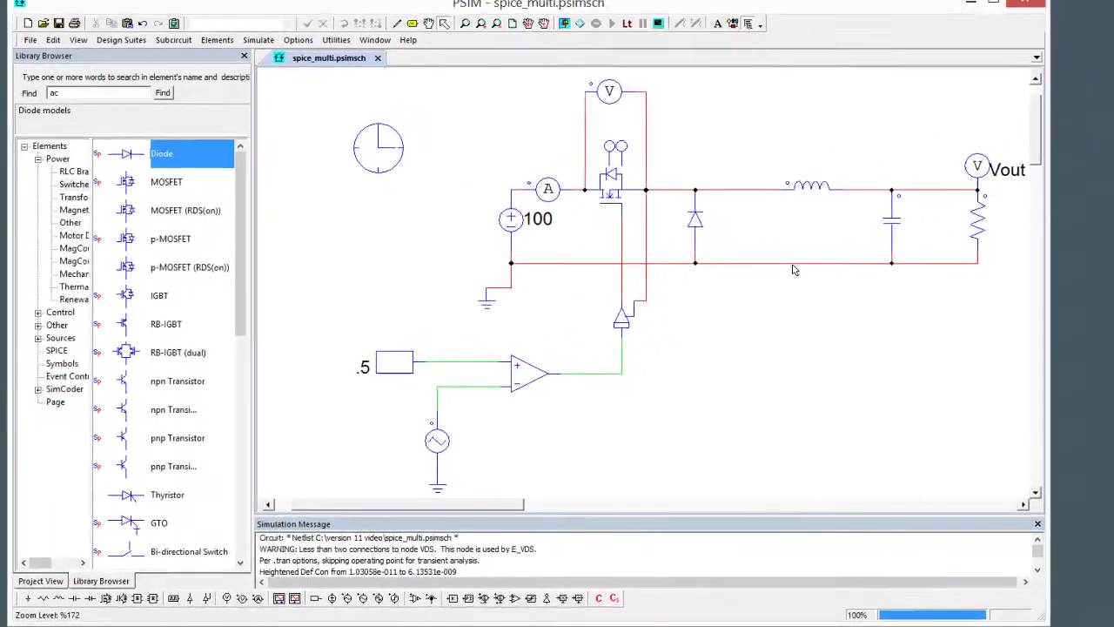
pyautogui.click(601, 192)
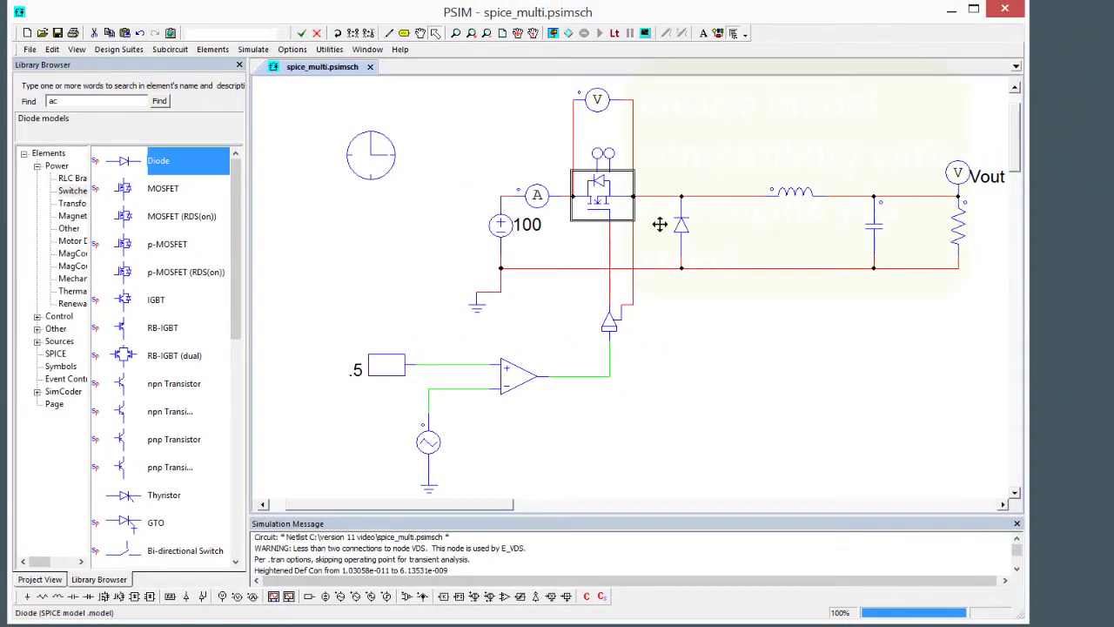
pyautogui.doubleClick(356, 159)
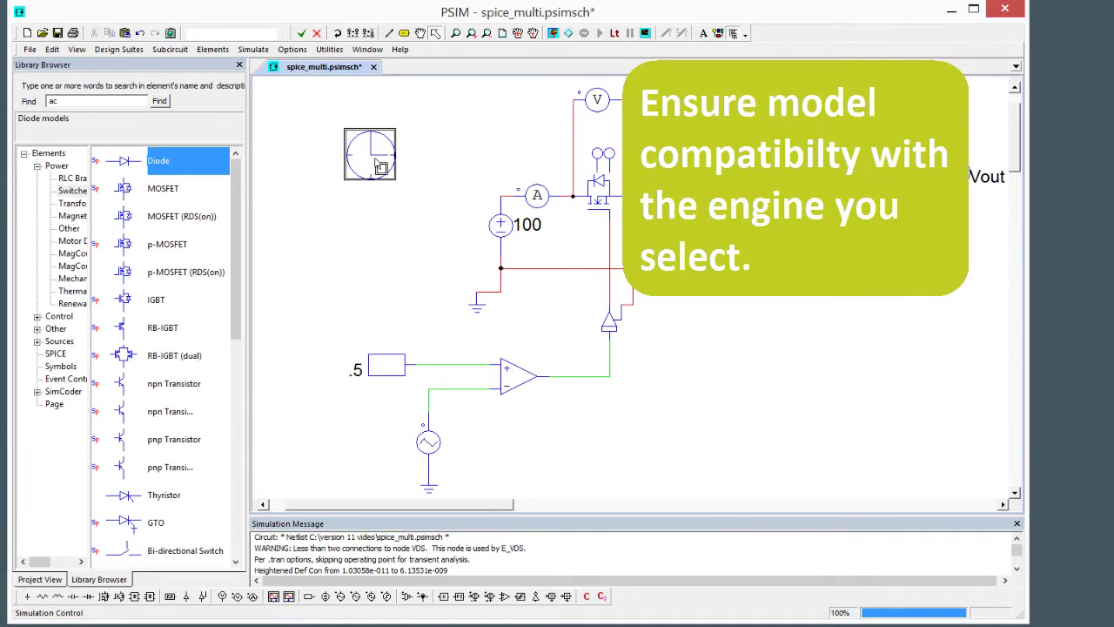
pyautogui.click(124, 161)
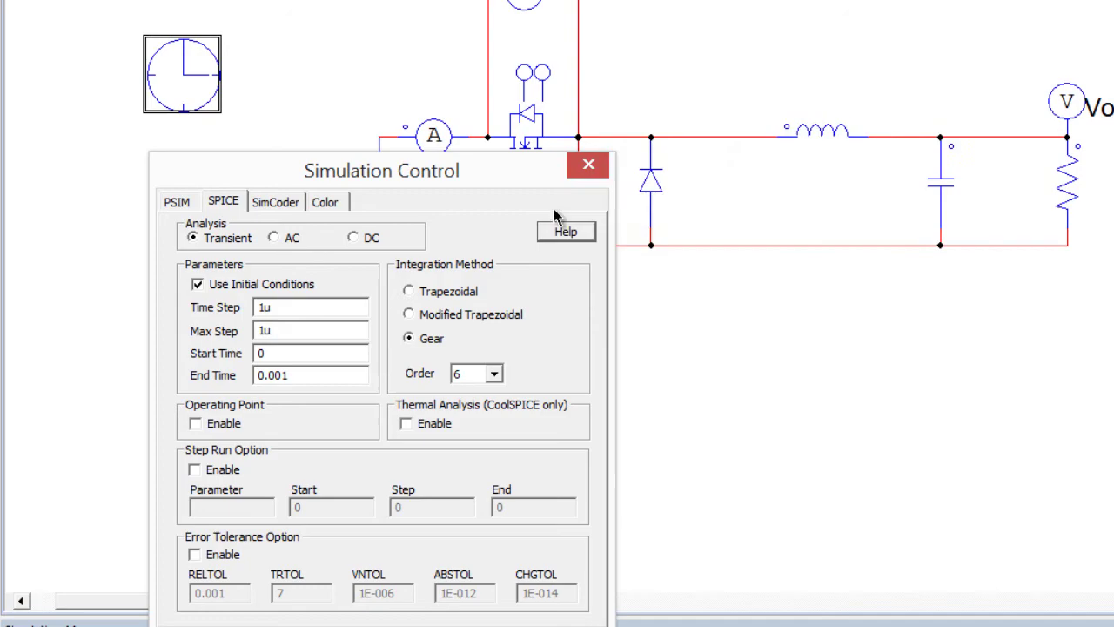
# Step: Plot Vout together with Vout_(PSIM) in Simview, then rerun the LTspice simulation in PSIM
pyautogui.click(589, 163)
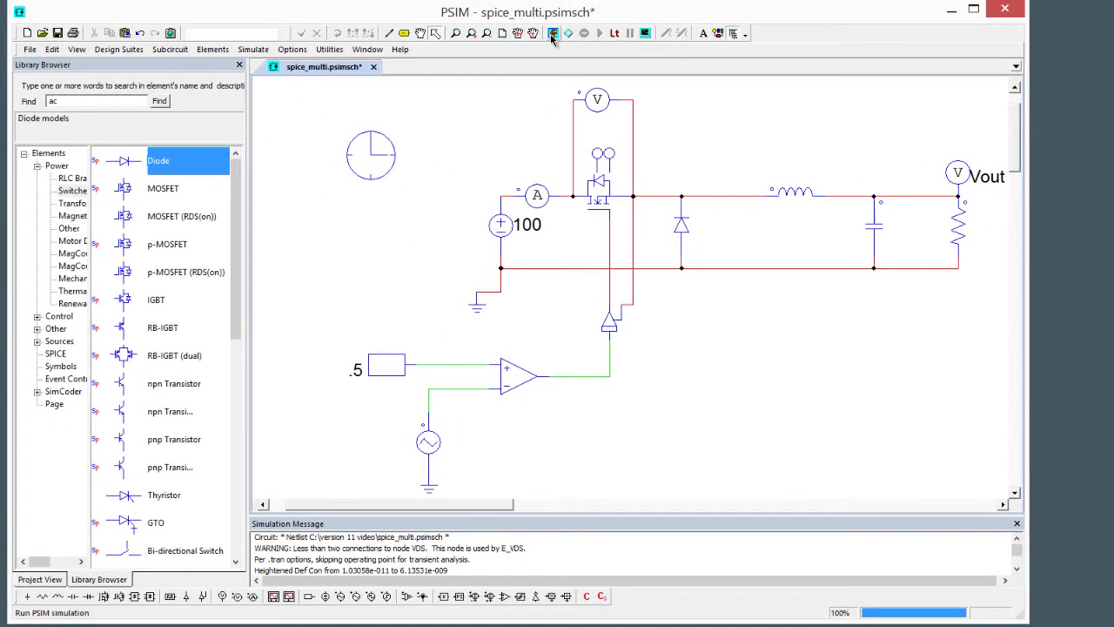
pyautogui.click(552, 36)
pyautogui.doubleClick(324, 311)
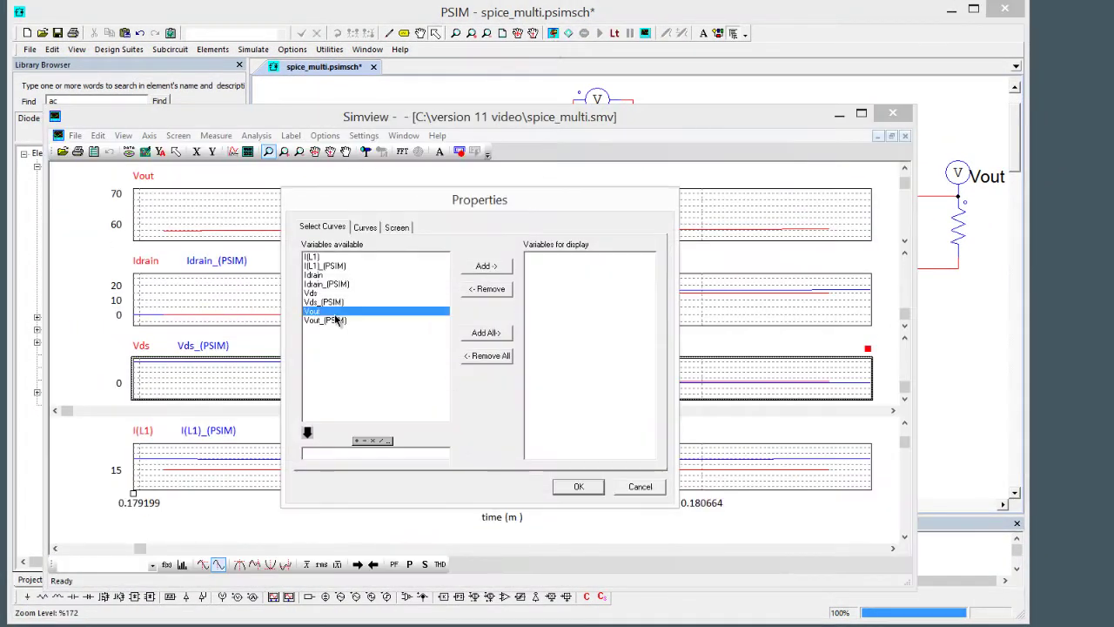
pyautogui.keyDown('shift'); pyautogui.click(344, 323); pyautogui.keyUp('shift')
pyautogui.click(487, 266)
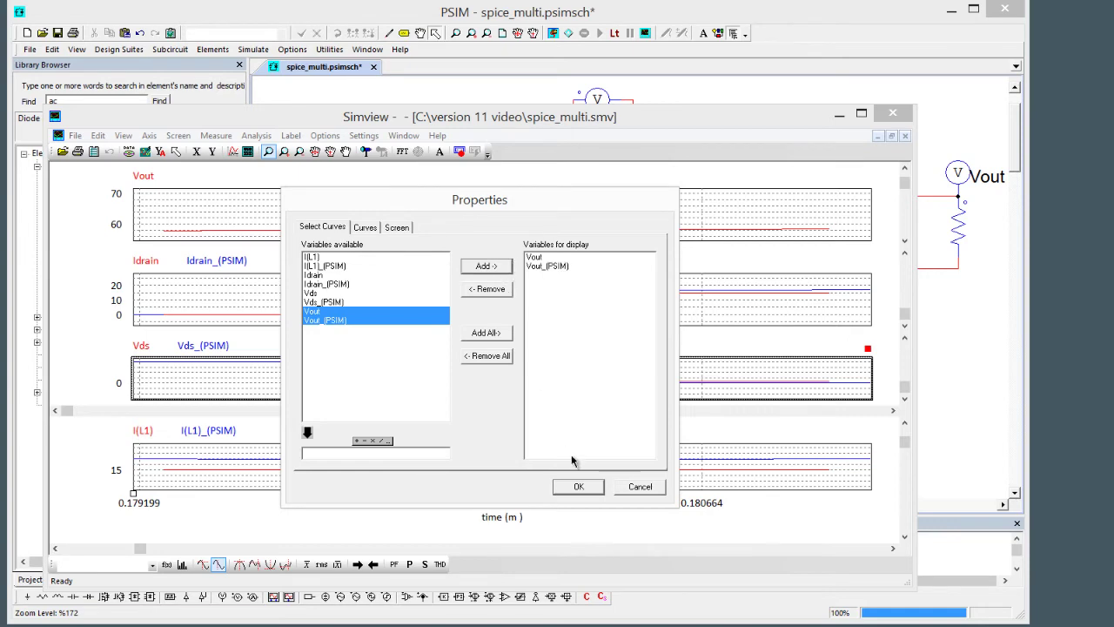
pyautogui.click(590, 491)
pyautogui.click(513, 86)
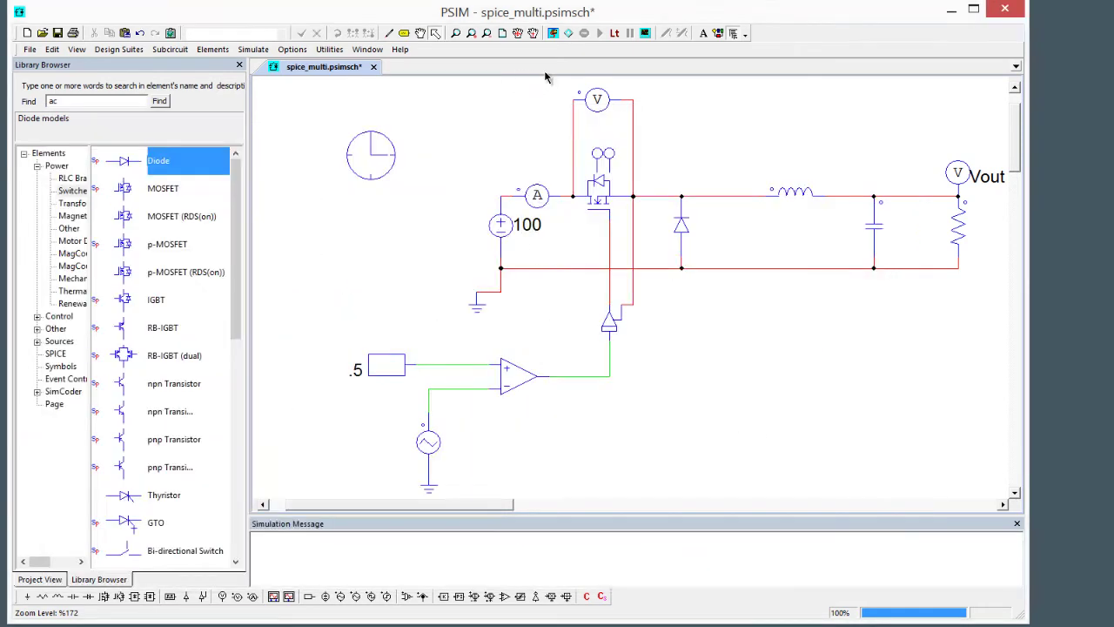
pyautogui.click(616, 35)
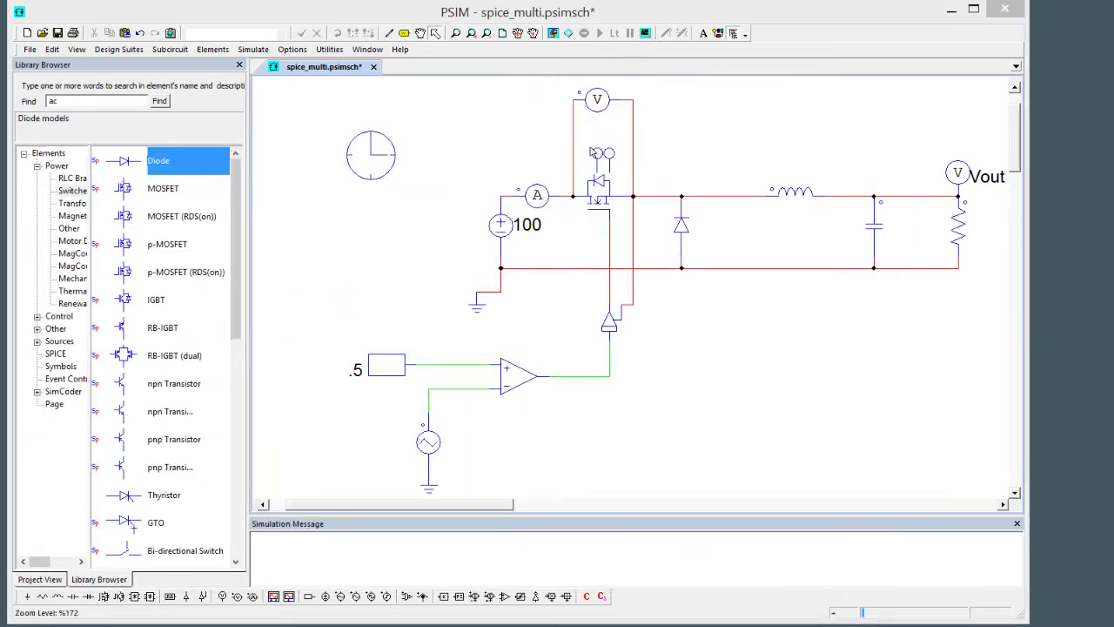
# Step: Open PSIM's Set Path dialog listing the LTspice model folders and executable
pyautogui.click(329, 49)
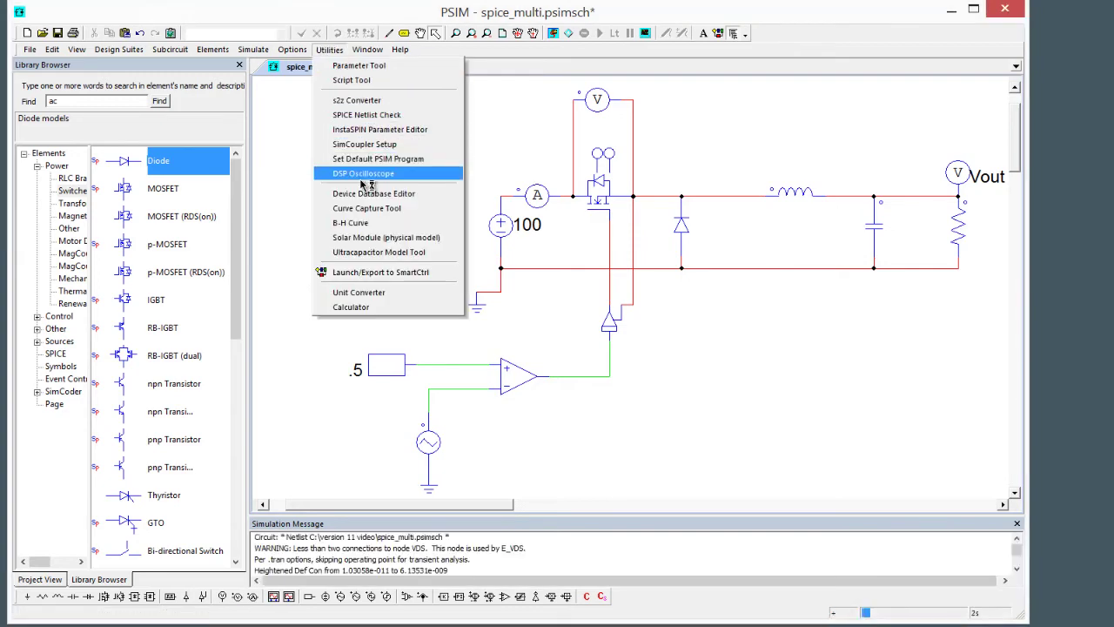
pyautogui.moveTo(291, 49)
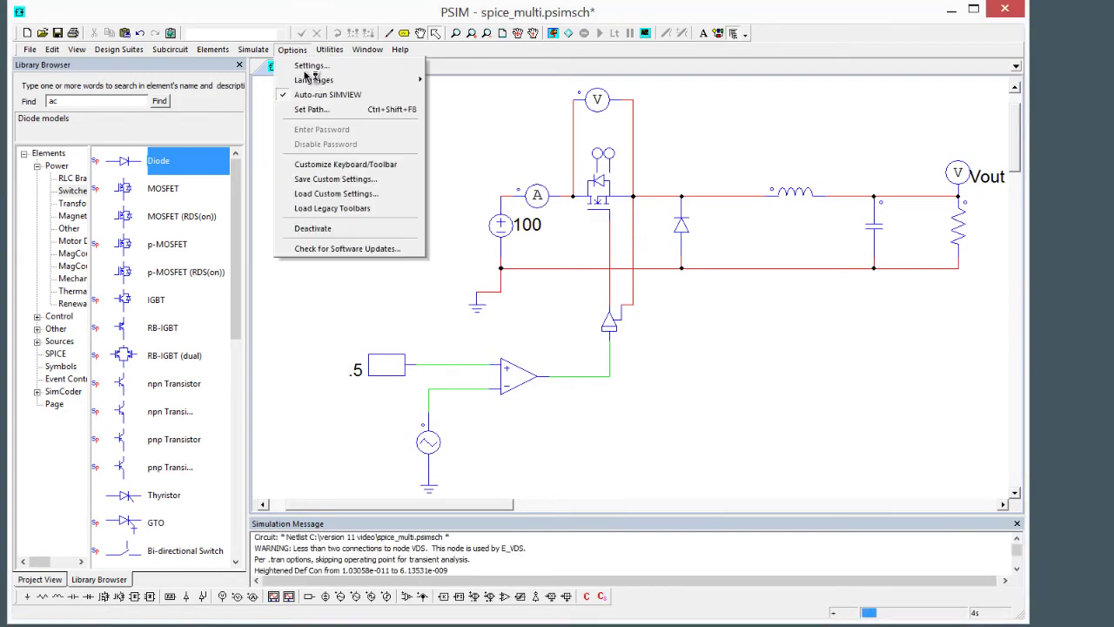
pyautogui.click(314, 109)
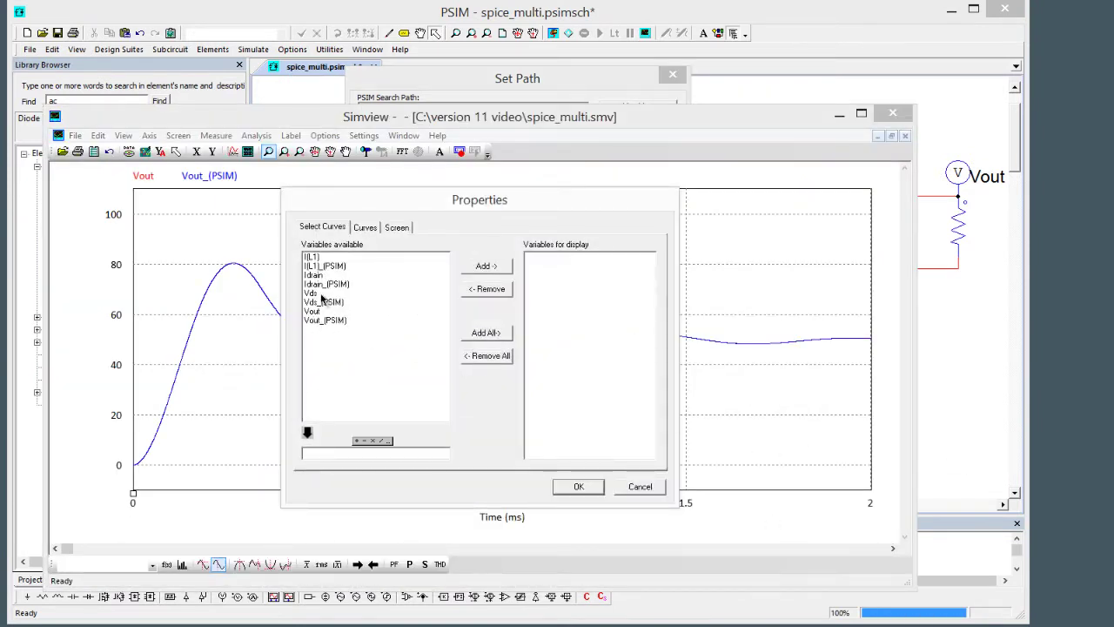
# Step: Plot Idrain together with Idrain_(PSIM) in Simview
pyautogui.click(327, 257)
pyautogui.click(315, 275)
pyautogui.keyDown('shift'); pyautogui.click(326, 283); pyautogui.keyUp('shift')
pyautogui.click(485, 266)
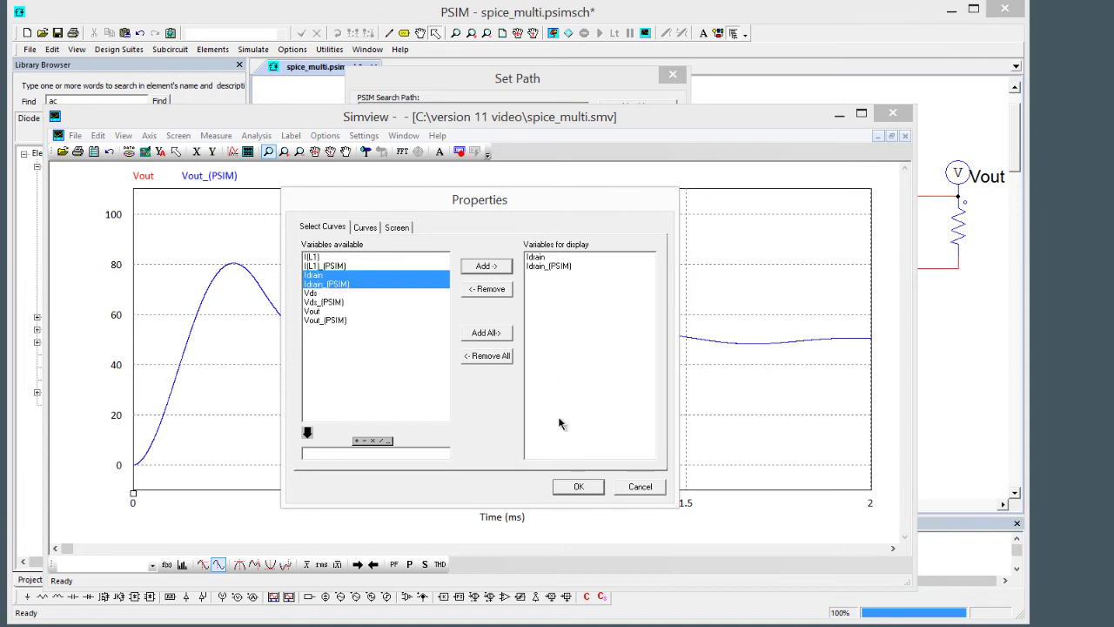
pyautogui.click(578, 486)
# Step: Close and reopen Set Path showing lib\sub, lib\cmp, SPICElib and XVIIx64.exe
pyautogui.click(972, 384)
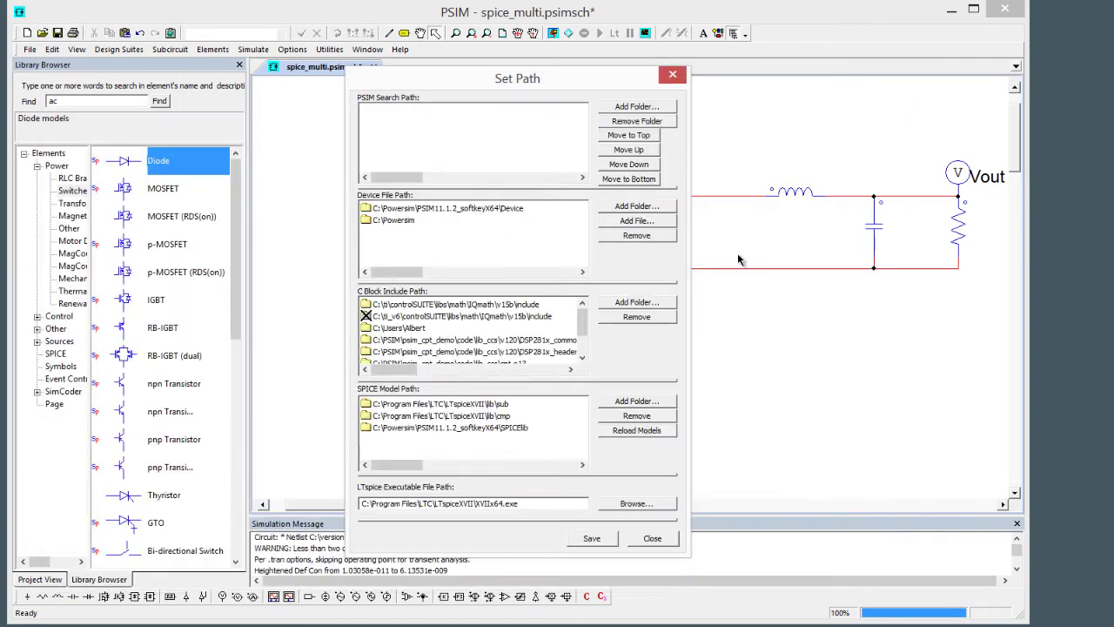
pyautogui.click(653, 538)
pyautogui.click(292, 48)
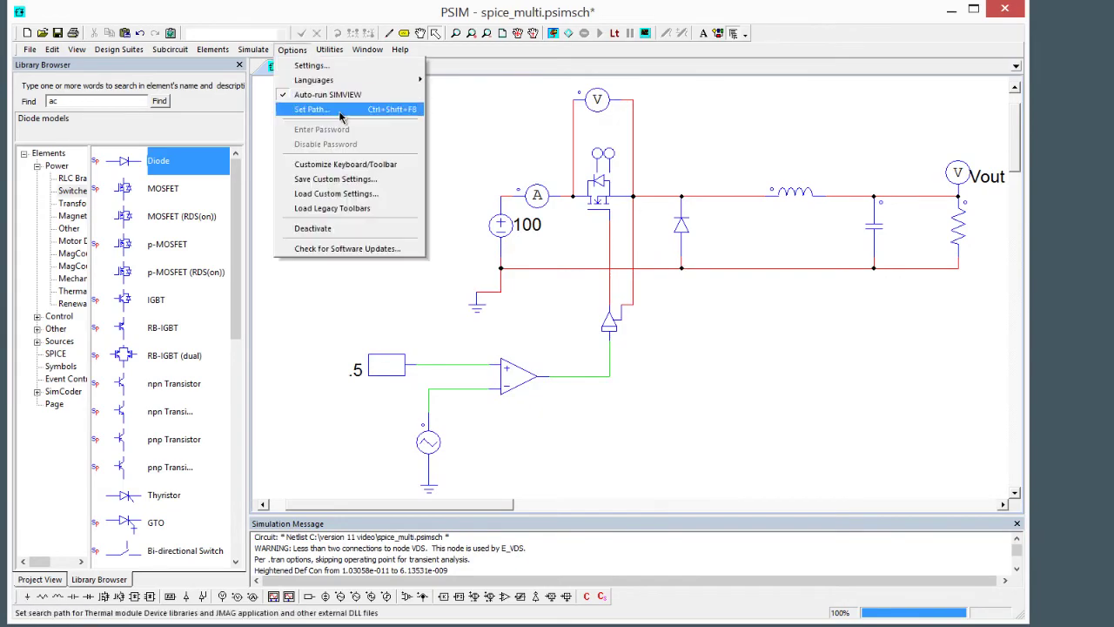
pyautogui.click(310, 109)
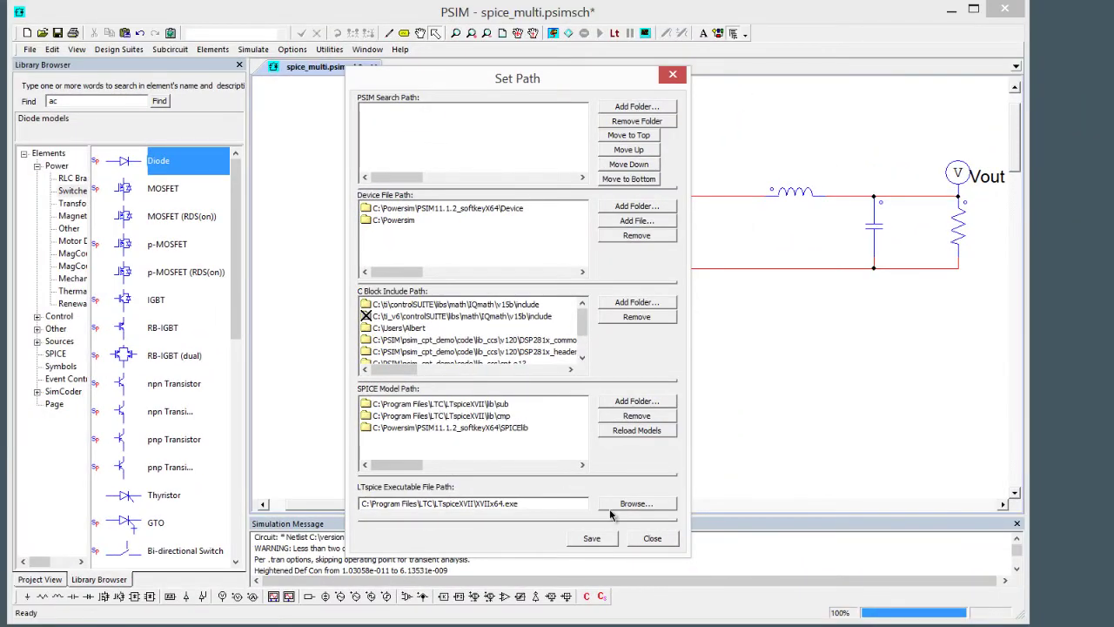
# Step: Close Set Path, then browse the enlarged SPICE Model List of diode models and cancel it
pyautogui.click(642, 541)
pyautogui.click(53, 49)
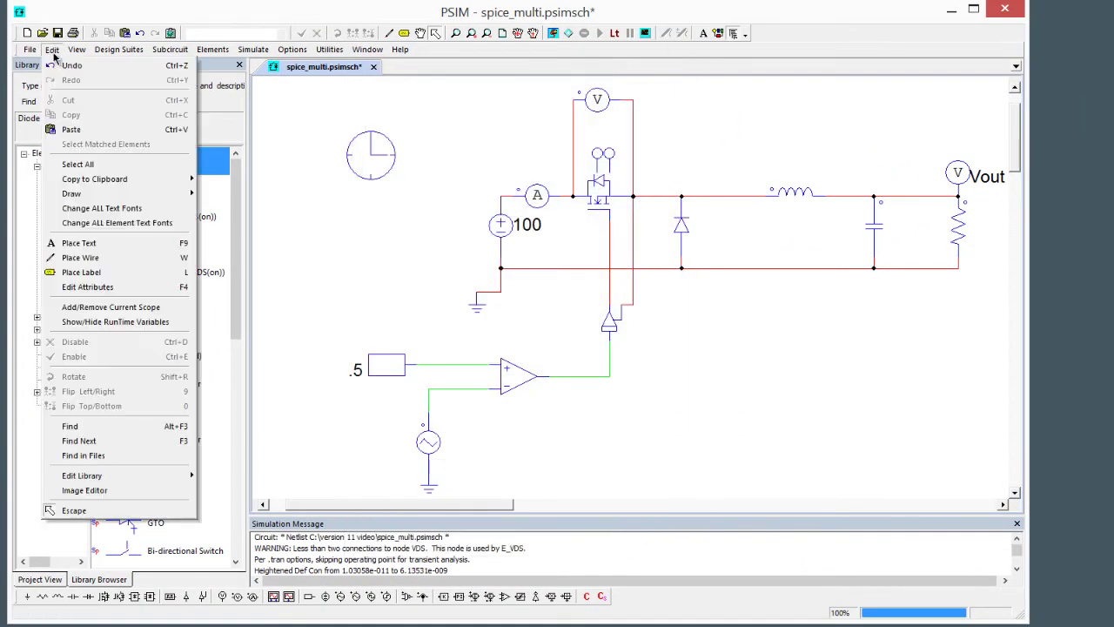
pyautogui.moveTo(77, 49)
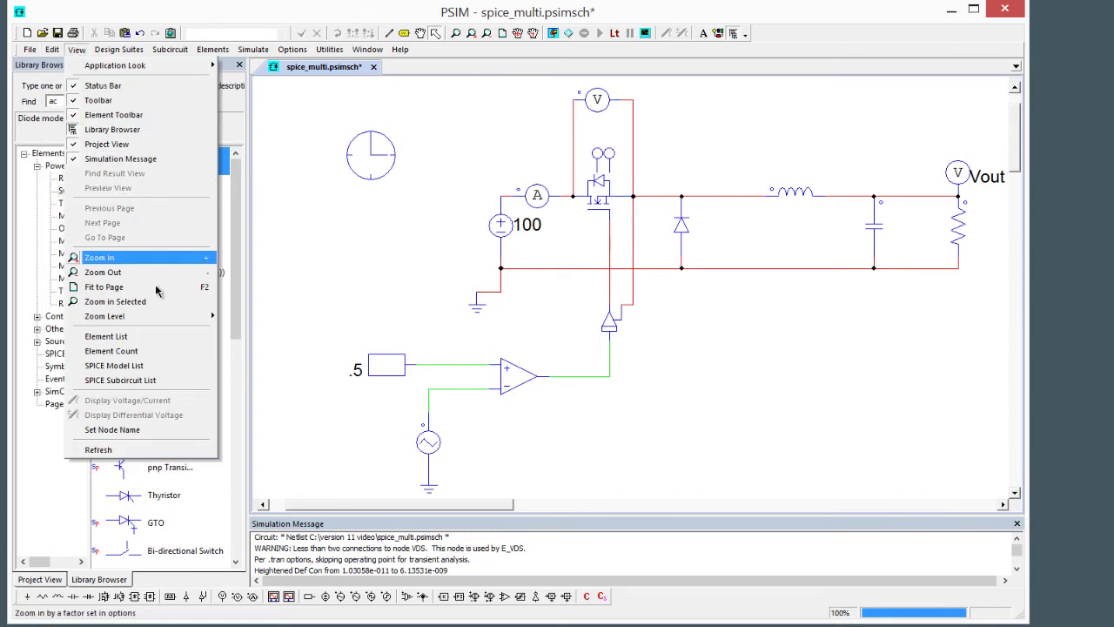
pyautogui.click(160, 365)
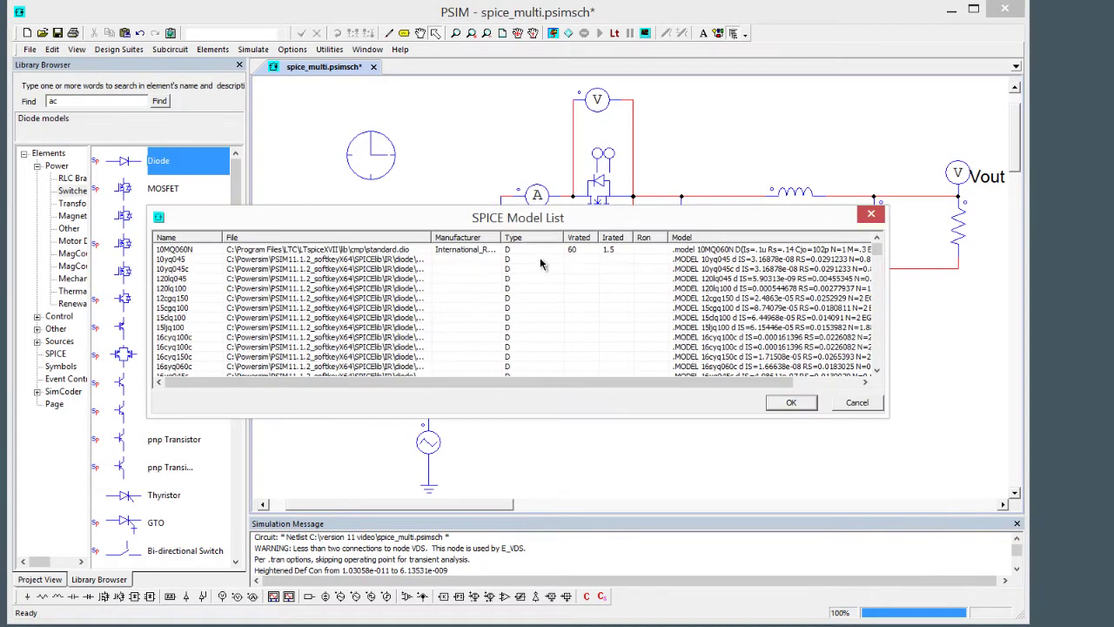
pyautogui.moveTo(525, 225); pyautogui.dragTo(417, 112)
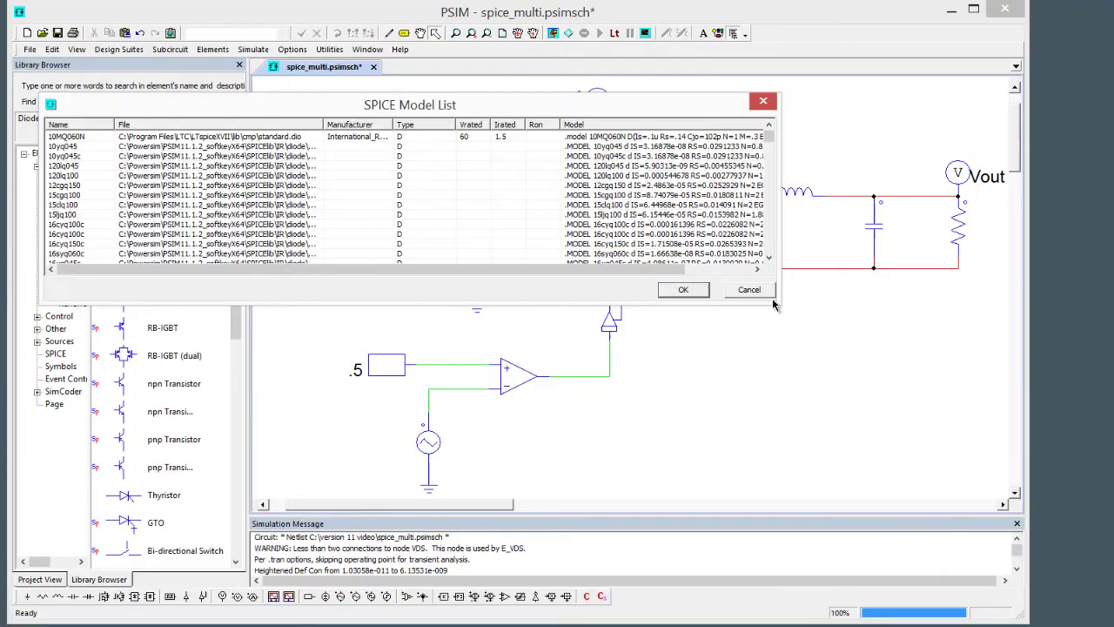
pyautogui.moveTo(774, 310); pyautogui.dragTo(940, 610)
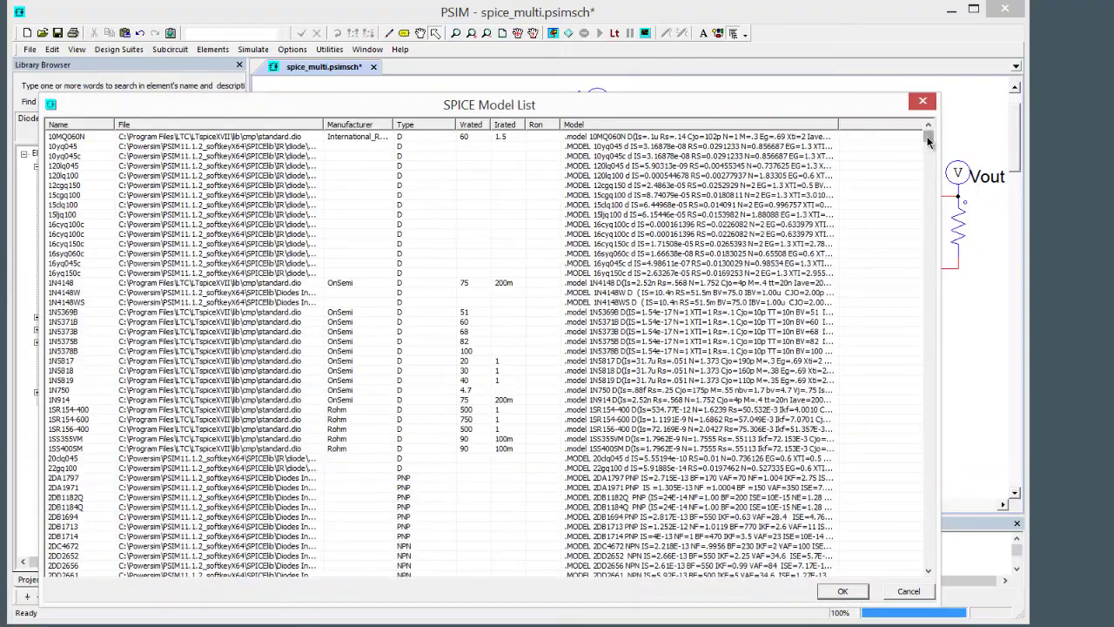
pyautogui.moveTo(929, 141); pyautogui.dragTo(928, 566)
pyautogui.click(909, 591)
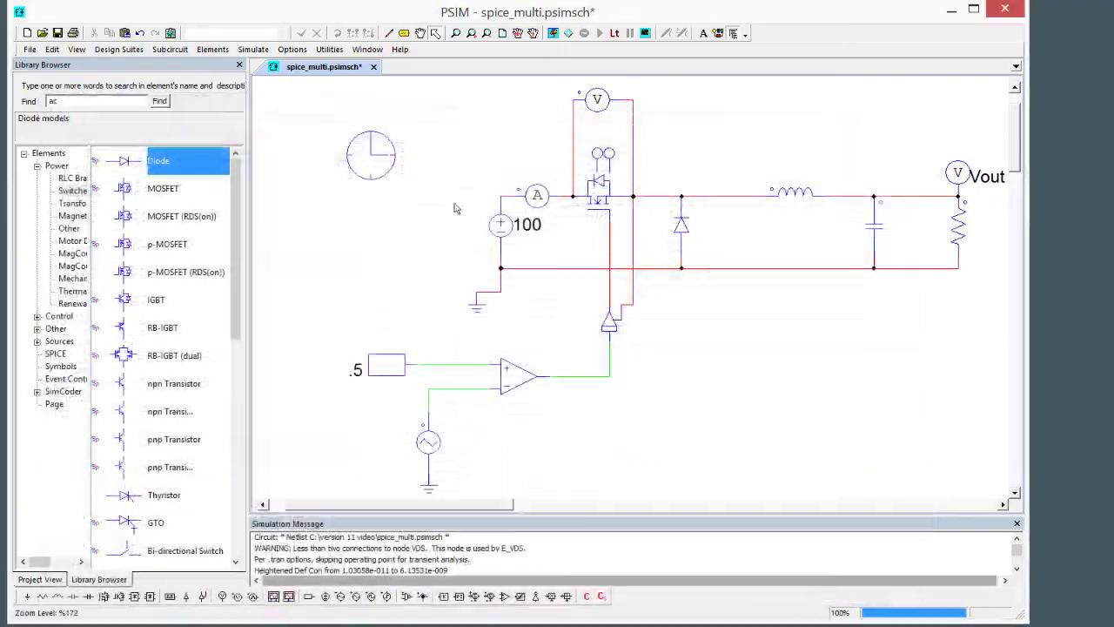
pyautogui.click(52, 48)
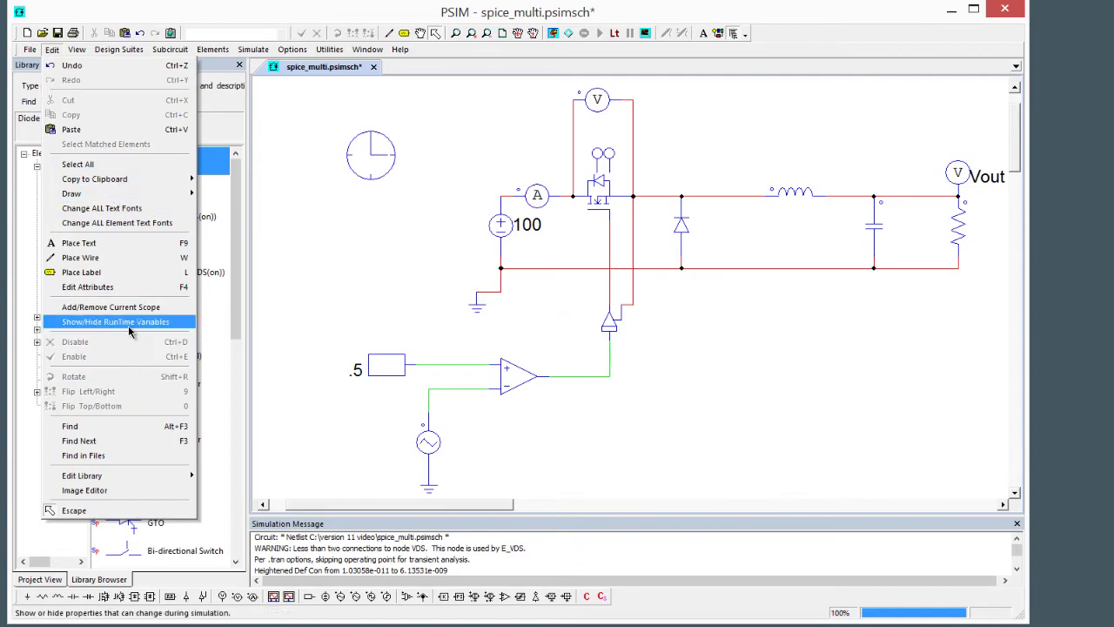
pyautogui.click(278, 391)
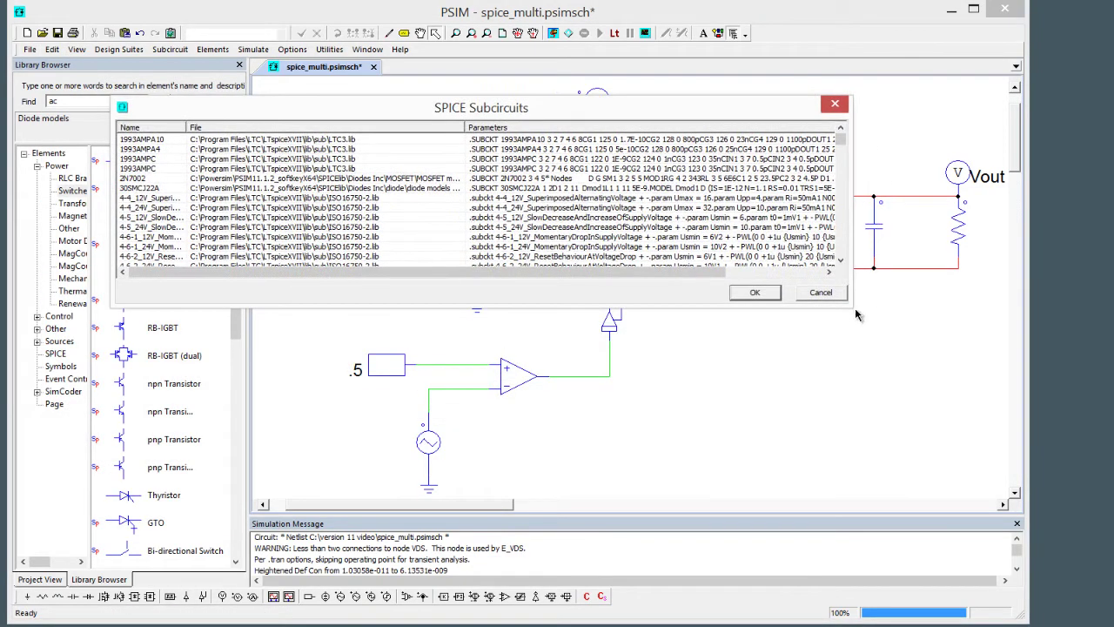
pyautogui.moveTo(849, 306); pyautogui.dragTo(855, 625)
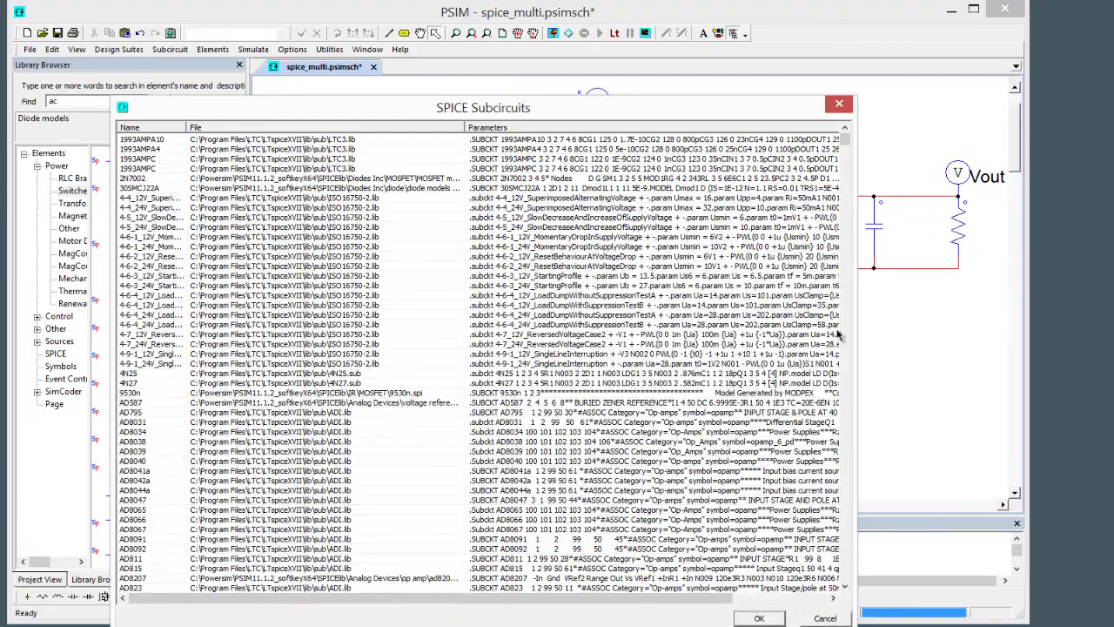
pyautogui.moveTo(849, 150); pyautogui.dragTo(845, 253)
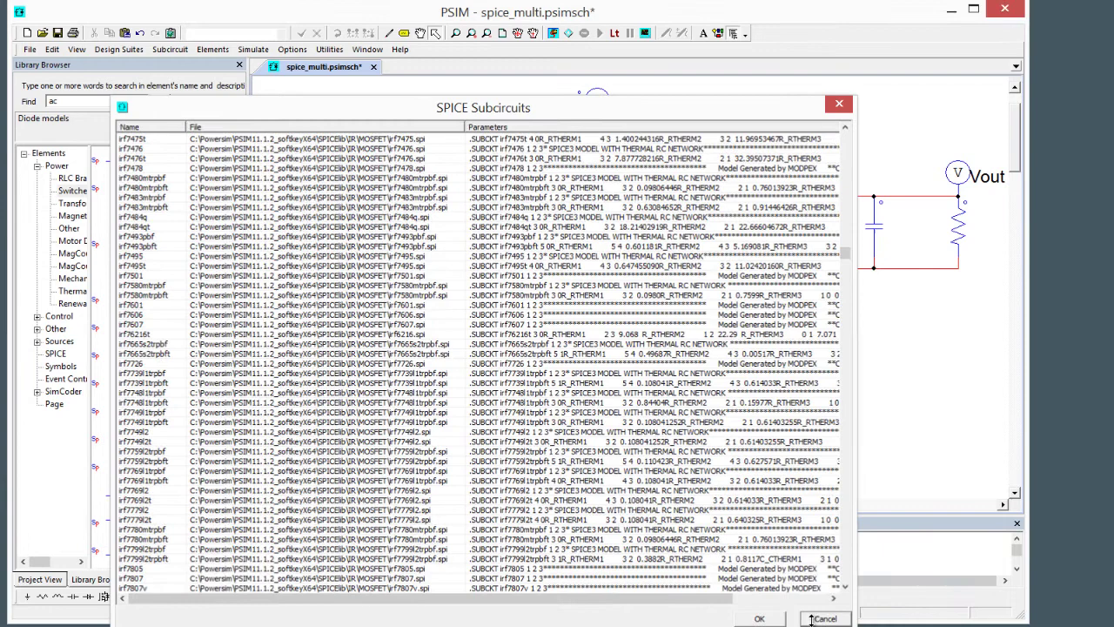
pyautogui.click(807, 619)
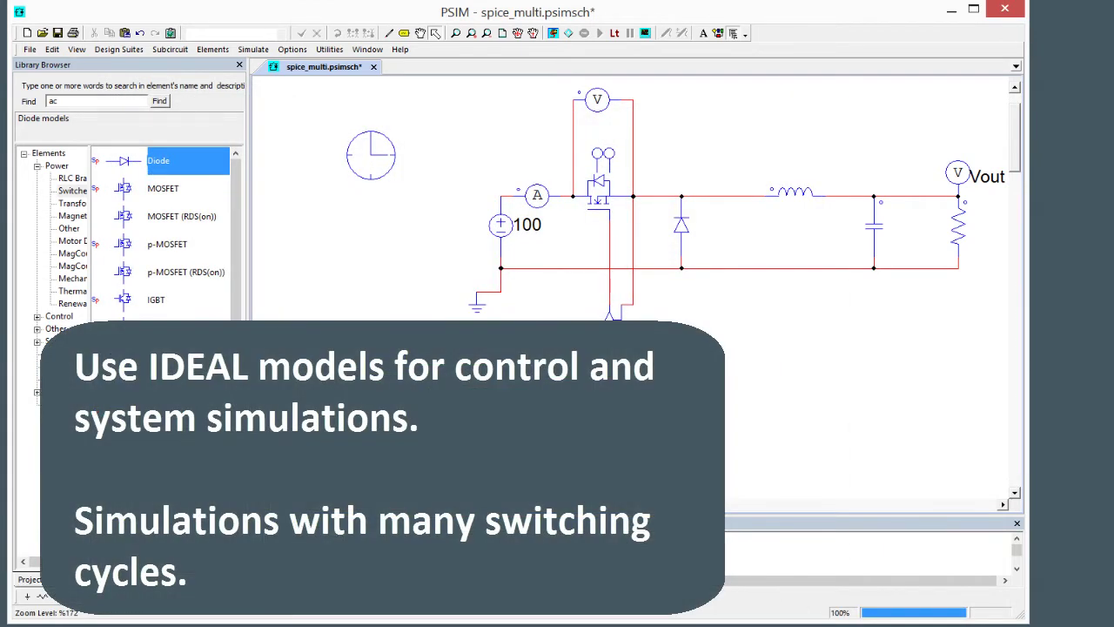
pyautogui.scroll(-1, 705, 326)
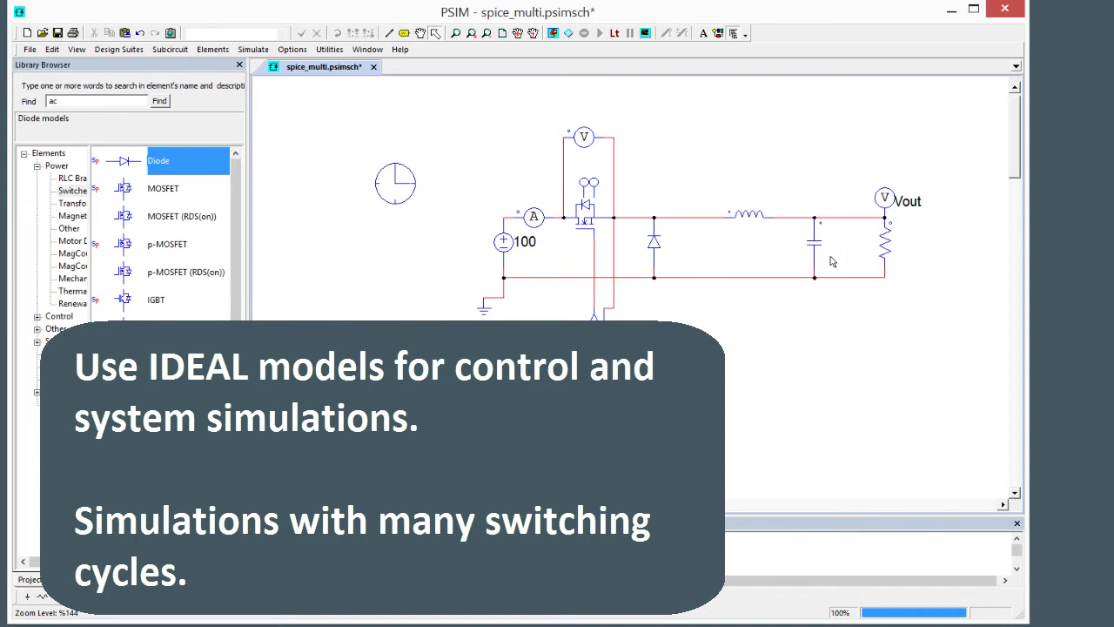
pyautogui.doubleClick(747, 223)
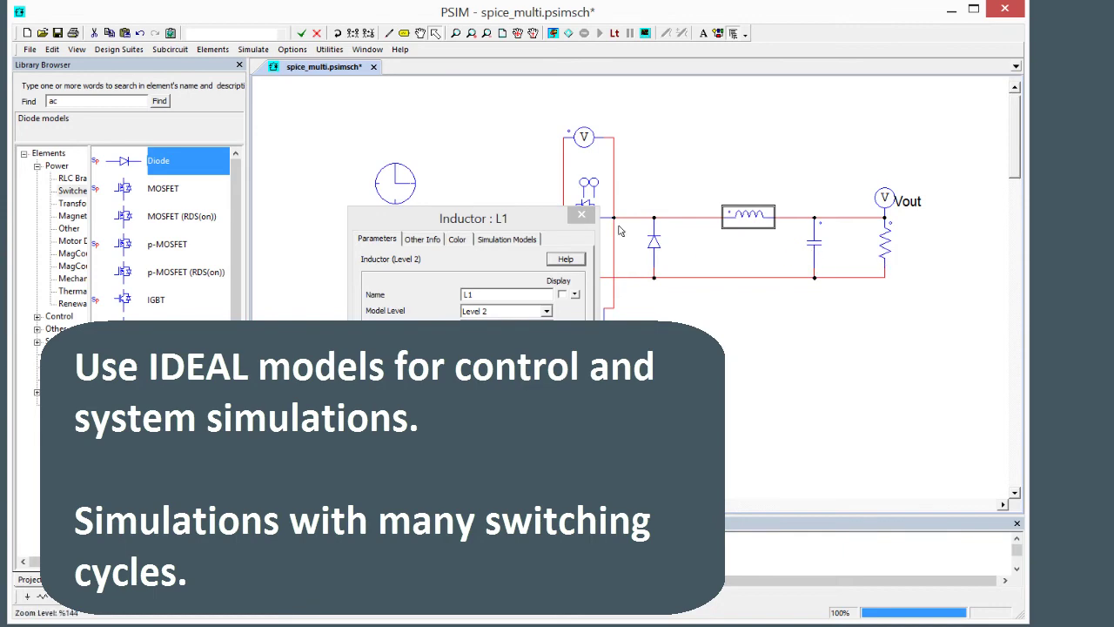
pyautogui.click(581, 214)
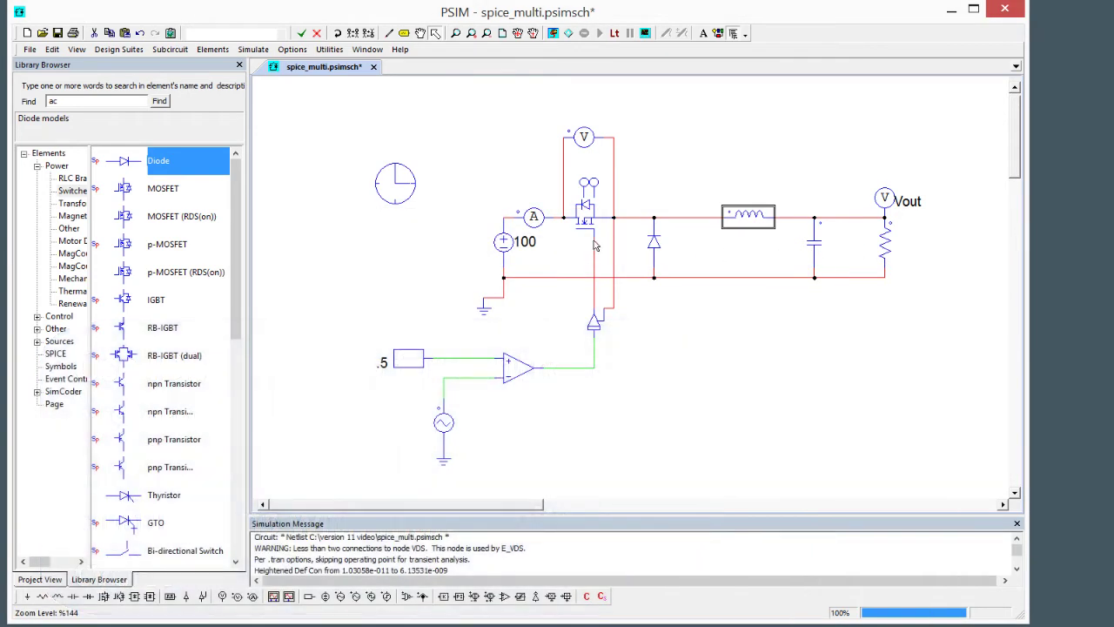